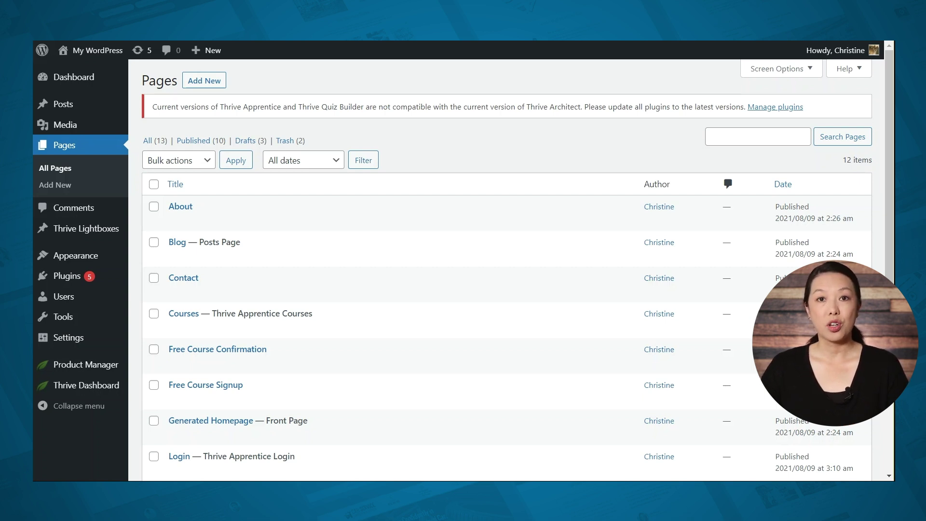
- Add and publish a new WordPress page titled 'Social Media Links', then launch Thrive Architect on it
{"action": "left_click", "coordinate": [205, 82]}
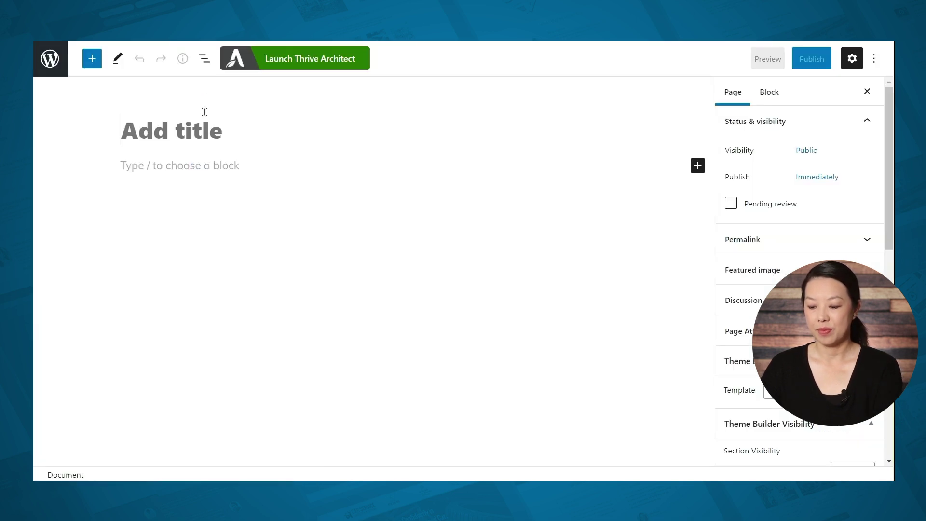
{"action": "type", "text": "Social Media Links"}
{"action": "left_click", "coordinate": [812, 60]}
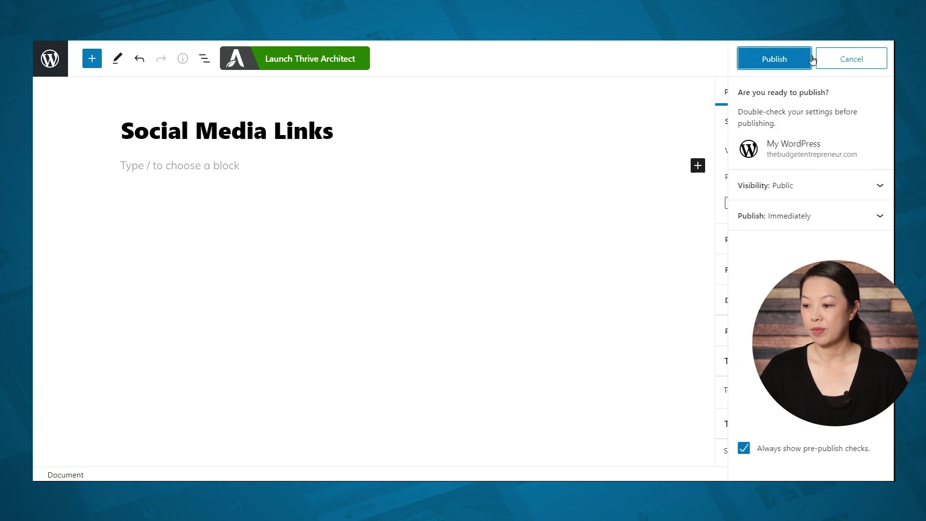
{"action": "left_click", "coordinate": [795, 59]}
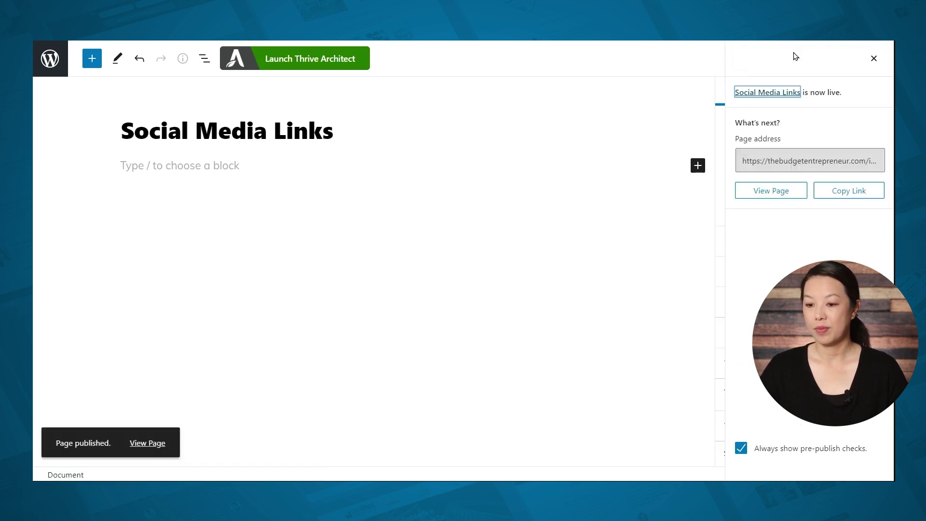
{"action": "left_click", "coordinate": [327, 61]}
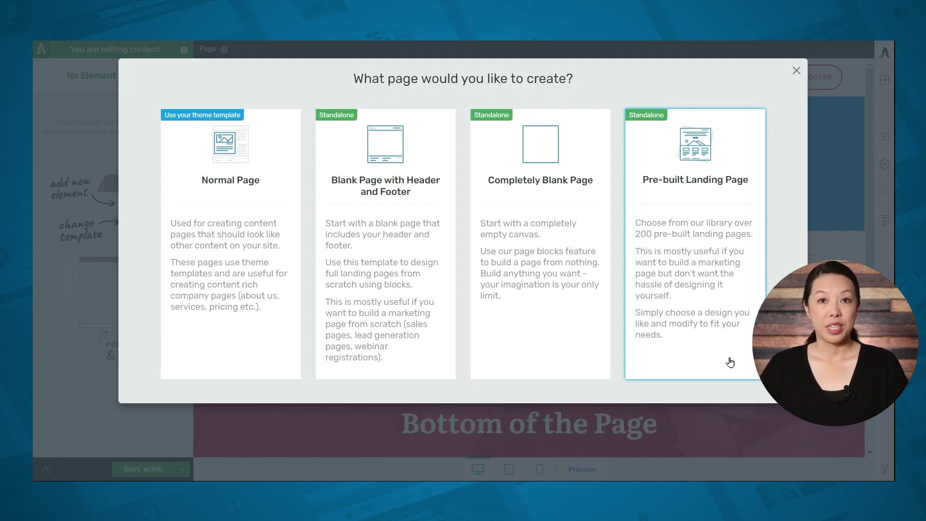
- Choose the Completely Blank Page type, with no header or footer
{"action": "left_click", "coordinate": [532, 347]}
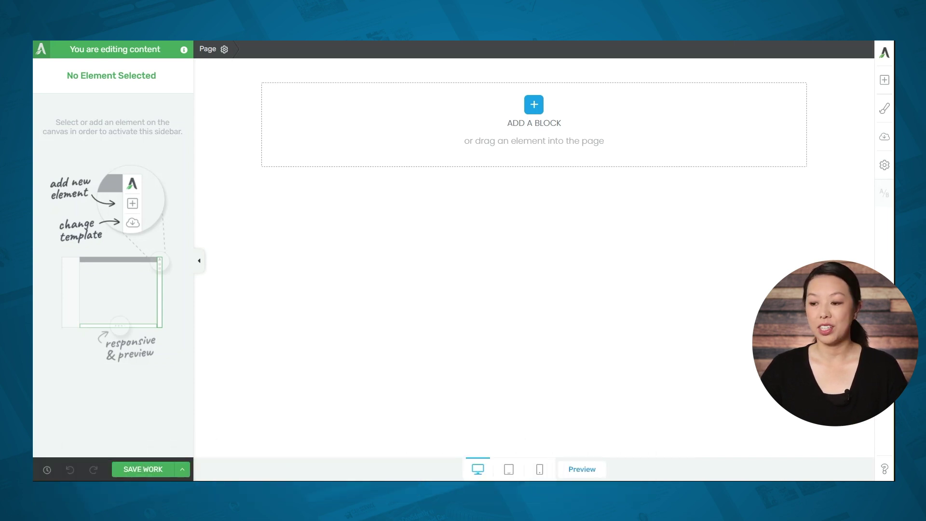
- Drag an Image element onto the canvas and insert the braided-hair portrait from the Media Library
{"action": "left_click", "coordinate": [884, 79]}
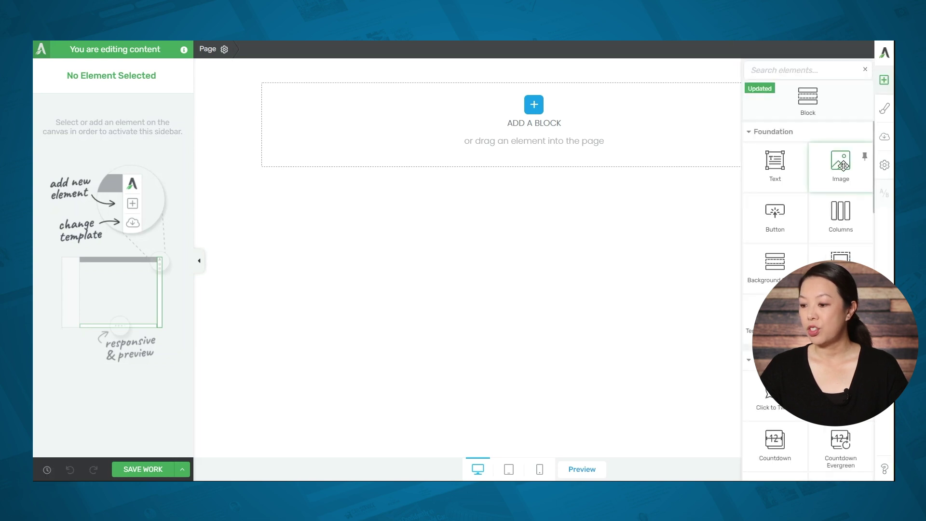
{"action": "left_click_drag", "start_coordinate": [843, 166], "coordinate": [527, 86]}
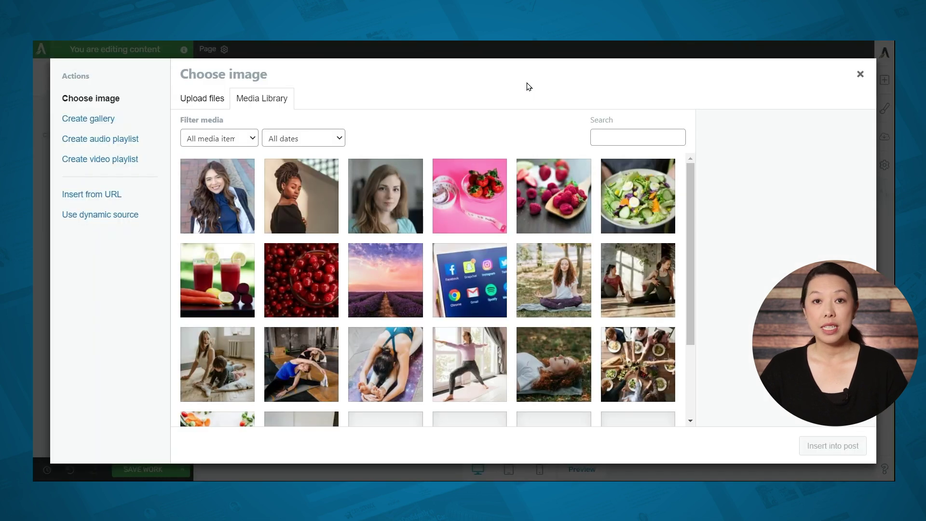
{"action": "left_click", "coordinate": [194, 100]}
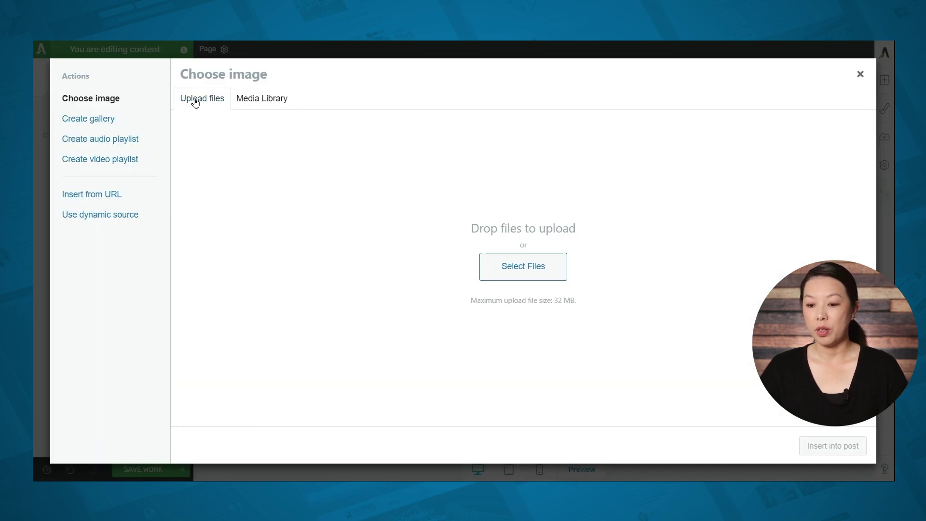
{"action": "left_click", "coordinate": [268, 101]}
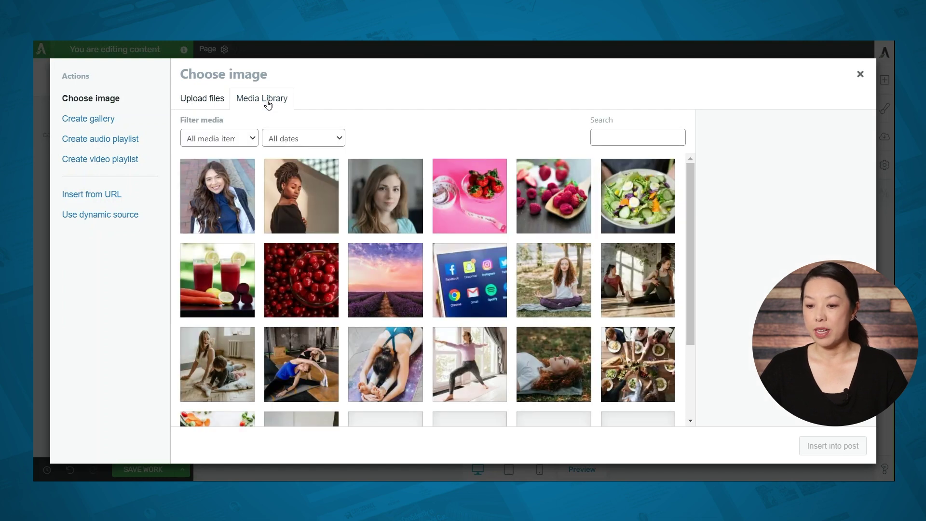
{"action": "left_click", "coordinate": [304, 210]}
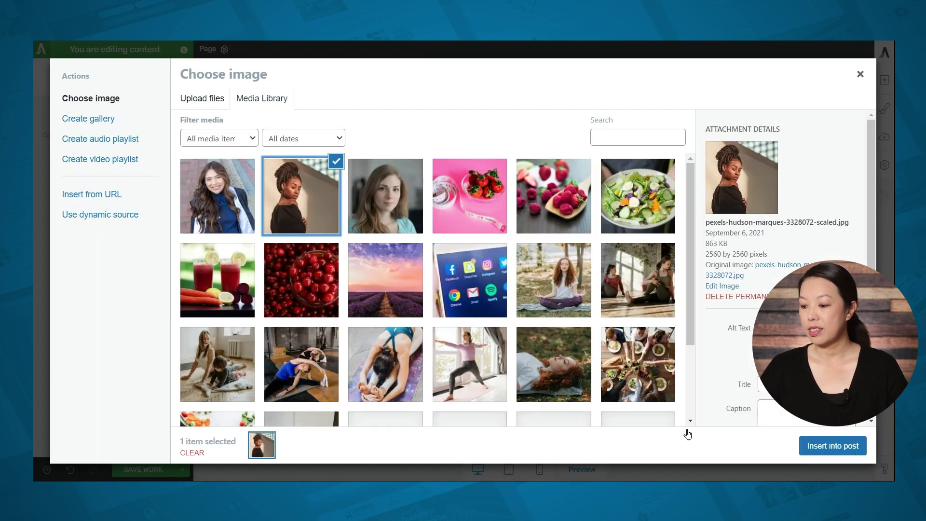
{"action": "left_click", "coordinate": [824, 446]}
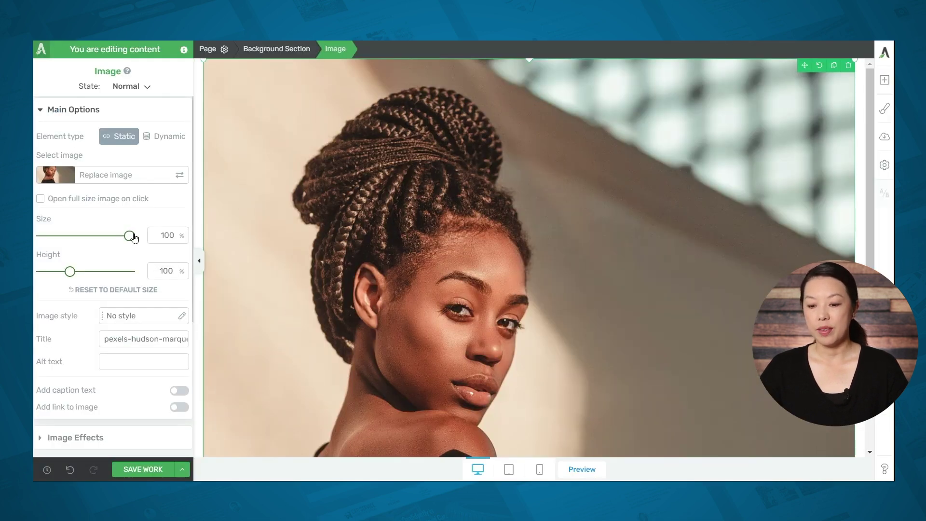
- Size the photo to 13%, set a 136 px corner radius, centre it, and add a 47 px top margin
{"action": "left_click_drag", "start_coordinate": [131, 236], "coordinate": [45, 249]}
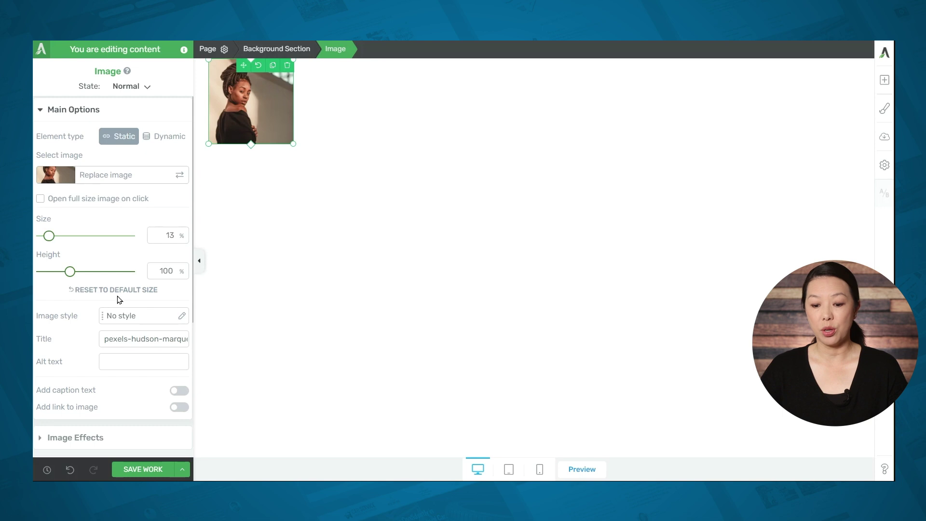
{"action": "scroll", "coordinate": [118, 296], "scroll_direction": "down", "scroll_amount": 4}
{"action": "left_click", "coordinate": [93, 288]}
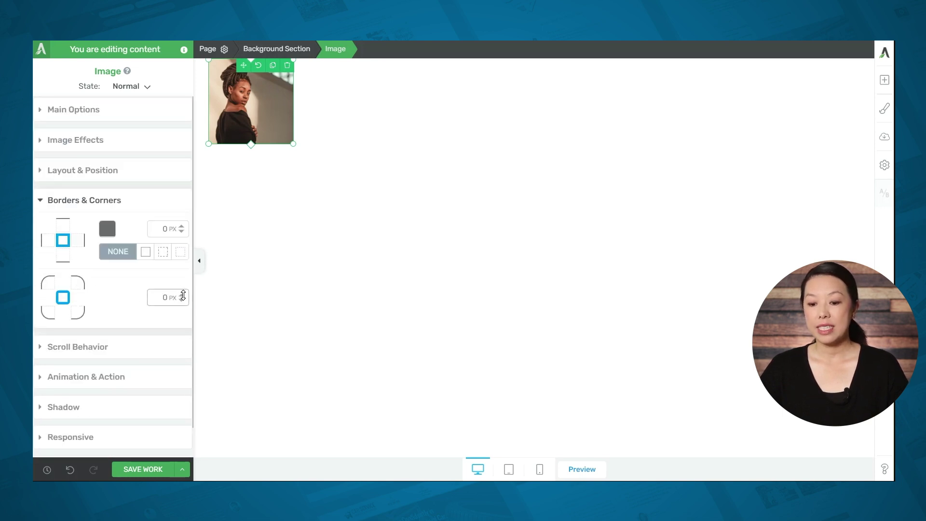
{"action": "left_click_drag", "start_coordinate": [181, 296], "coordinate": [186, 214]}
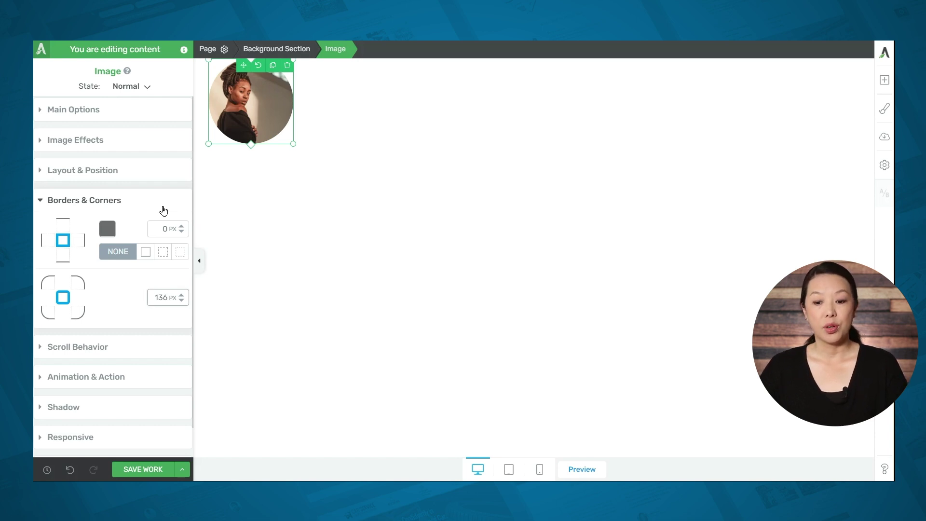
{"action": "left_click", "coordinate": [121, 172]}
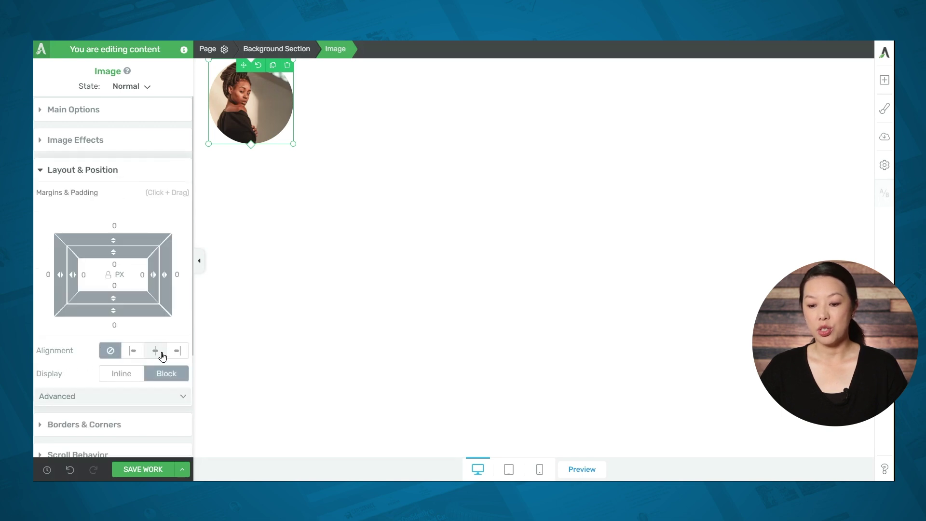
{"action": "left_click", "coordinate": [163, 356]}
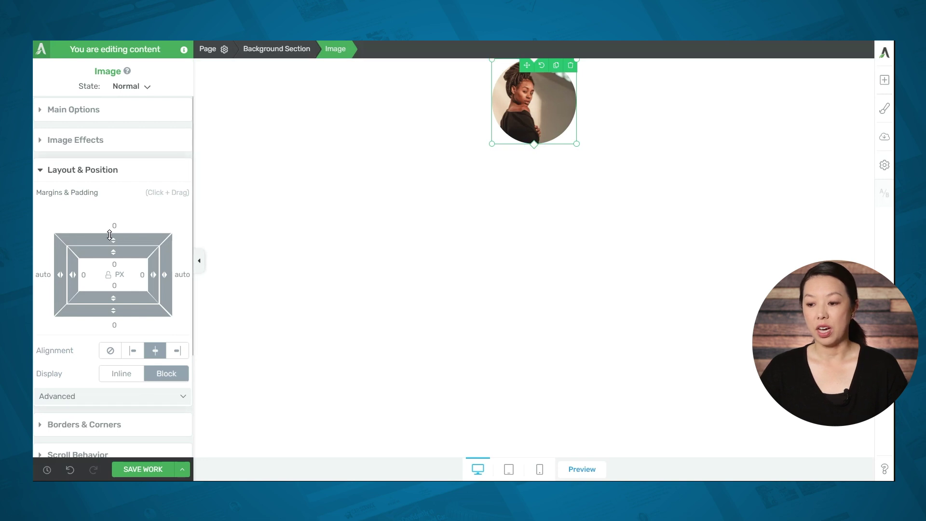
{"action": "left_click_drag", "start_coordinate": [109, 235], "coordinate": [116, 185]}
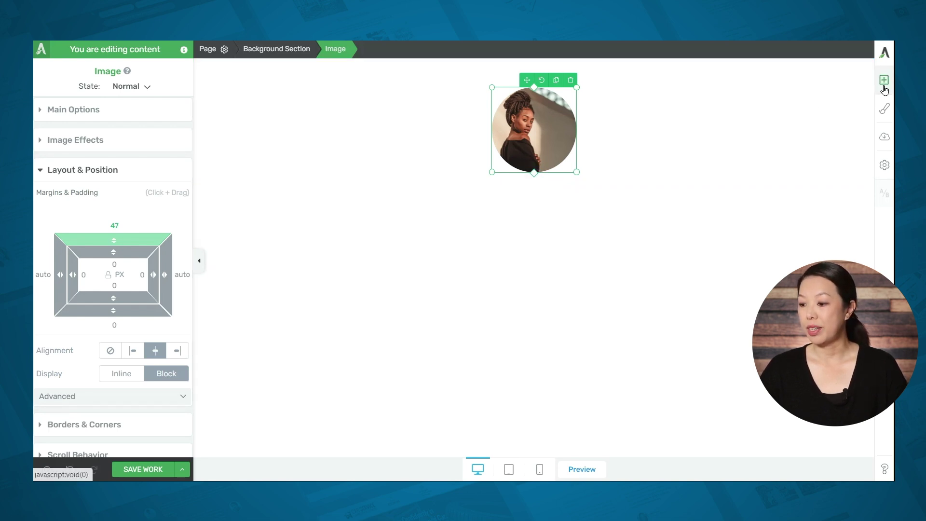
{"action": "left_click", "coordinate": [884, 86]}
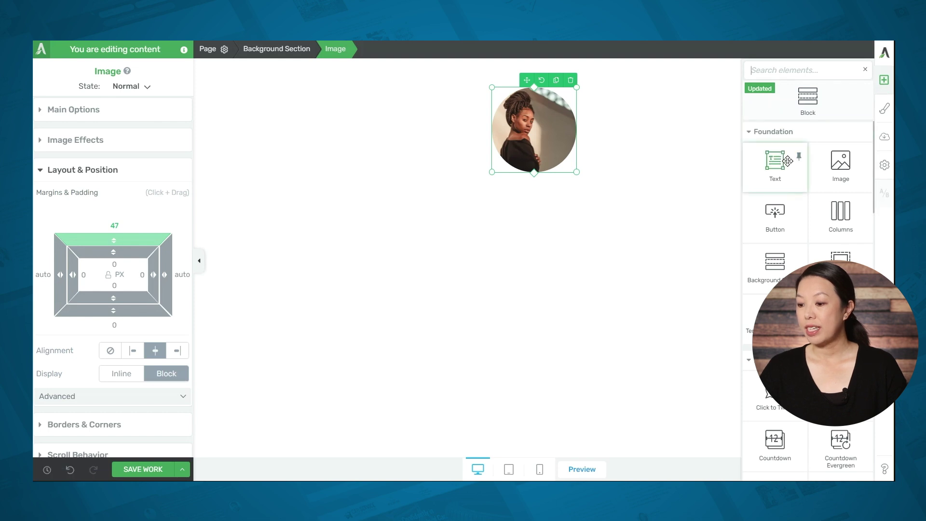
{"action": "left_click_drag", "start_coordinate": [788, 160], "coordinate": [545, 181]}
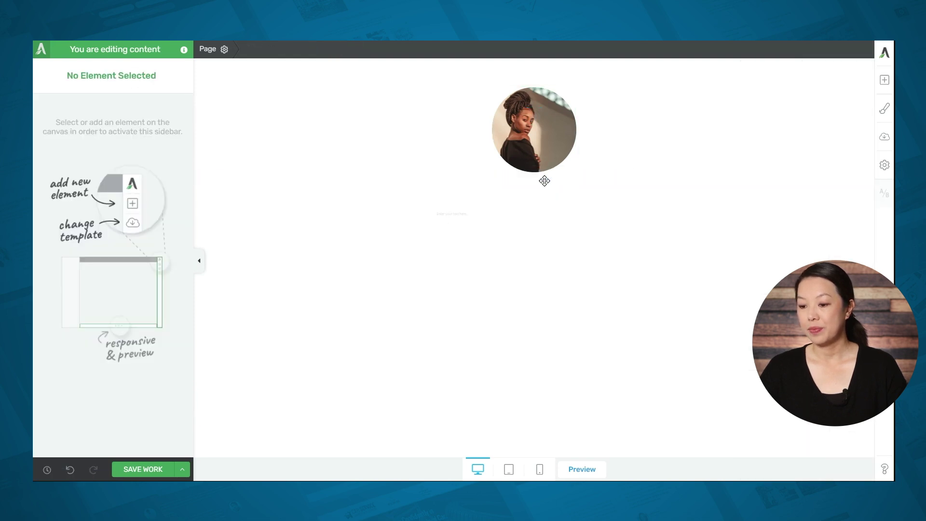
{"action": "left_click_drag", "start_coordinate": [376, 187], "coordinate": [140, 183]}
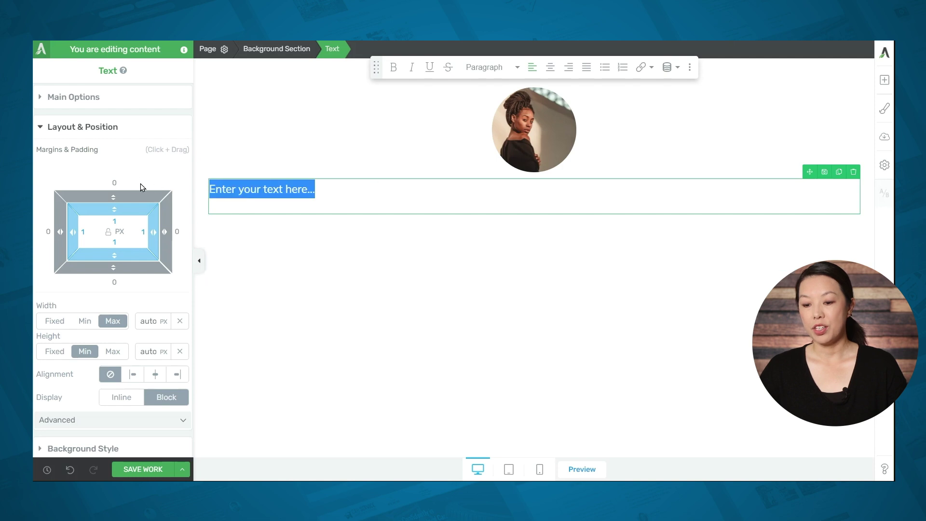
{"action": "type", "text": "@Instagramhandledemo"}
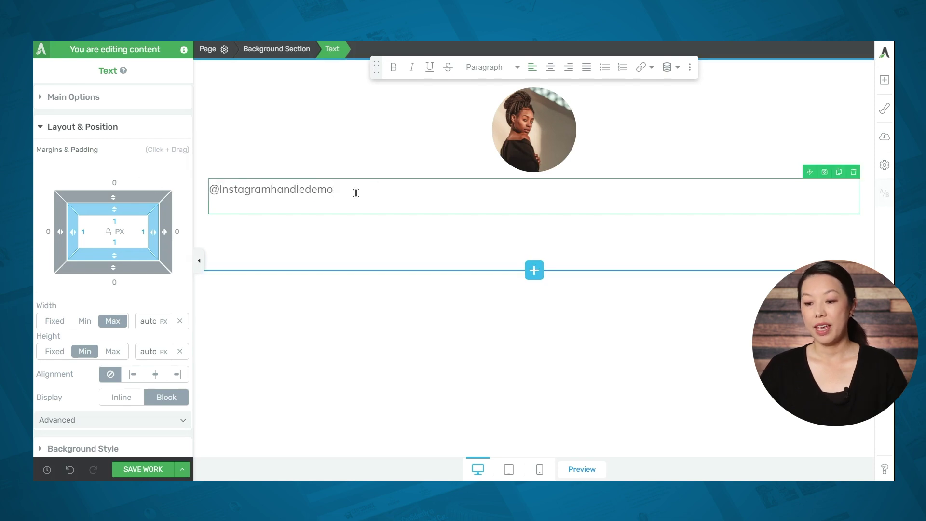
- Link the handle text to the pasted Instagram profile address and centre-align it
{"action": "left_click_drag", "start_coordinate": [338, 193], "coordinate": [198, 195]}
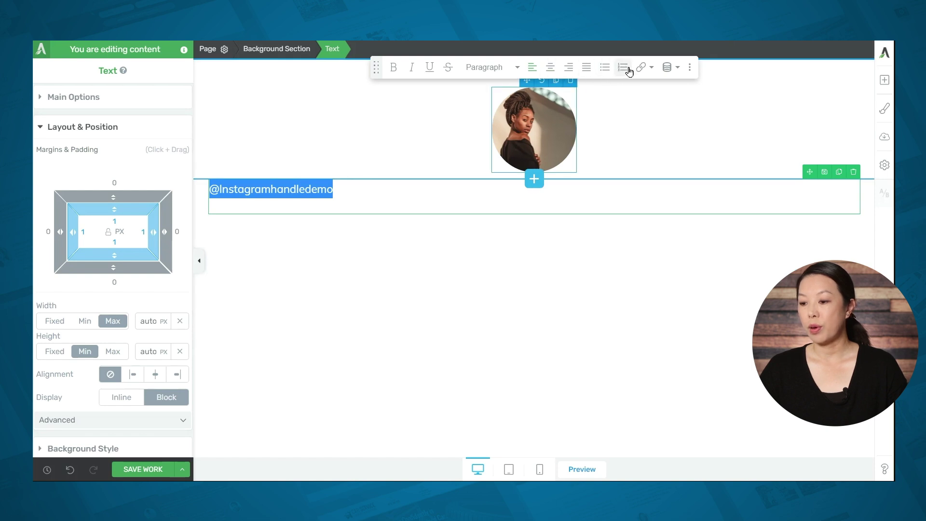
{"action": "left_click", "coordinate": [644, 70]}
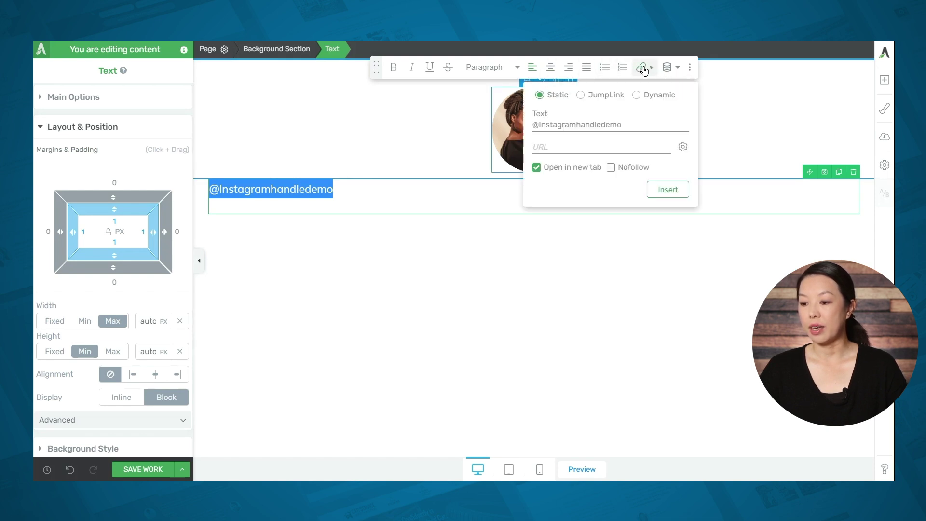
{"action": "left_click", "coordinate": [585, 145]}
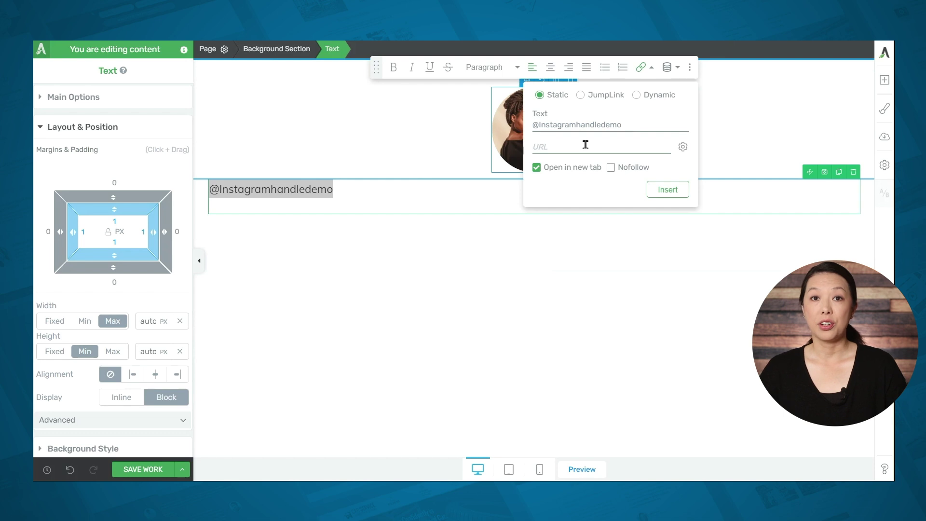
{"action": "key", "text": "ctrl+v"}
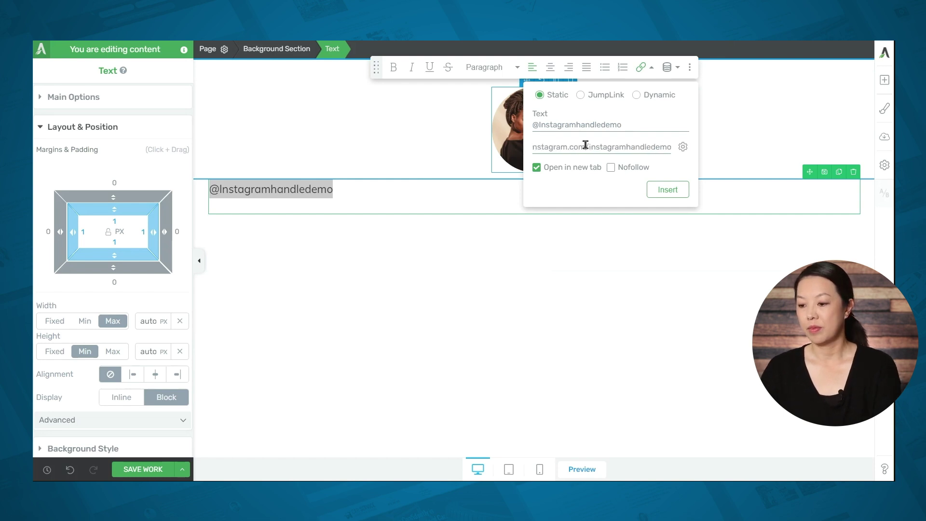
{"action": "left_click", "coordinate": [659, 195]}
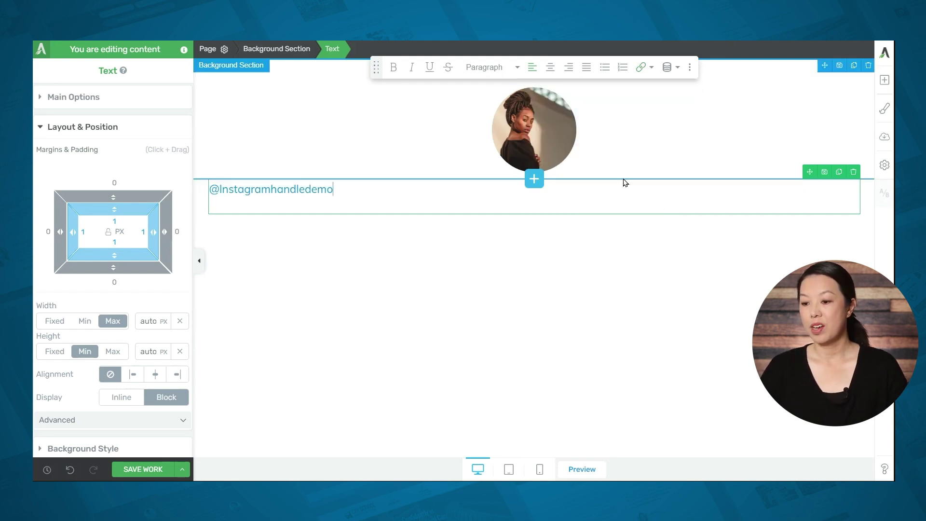
{"action": "left_click", "coordinate": [550, 67]}
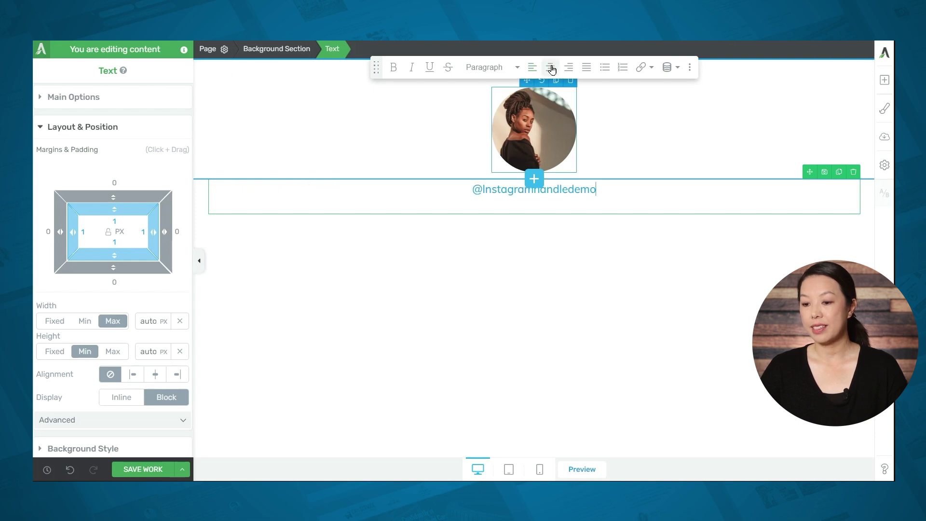
{"action": "left_click", "coordinate": [74, 98]}
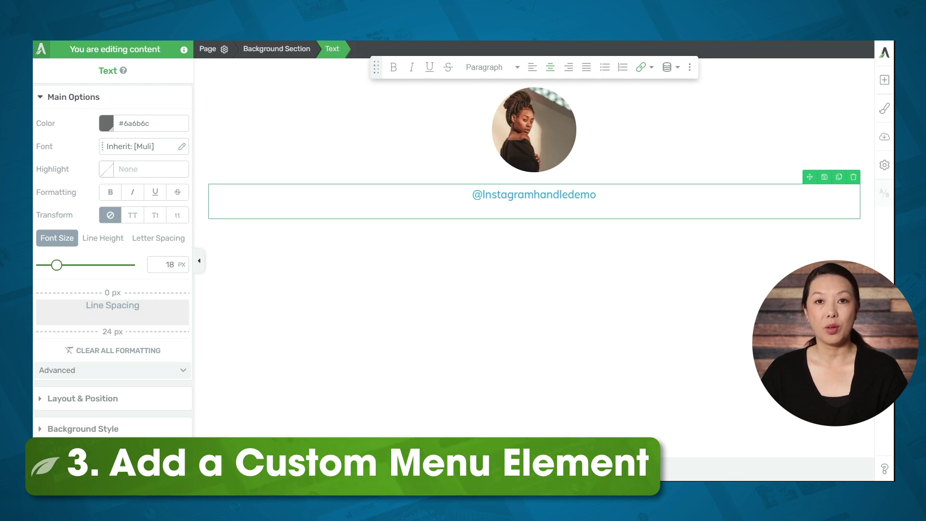
- Place a Custom Menu below the handle as a Standard Dropdown custom menu using the Vertical 07 template
{"action": "left_click", "coordinate": [891, 85]}
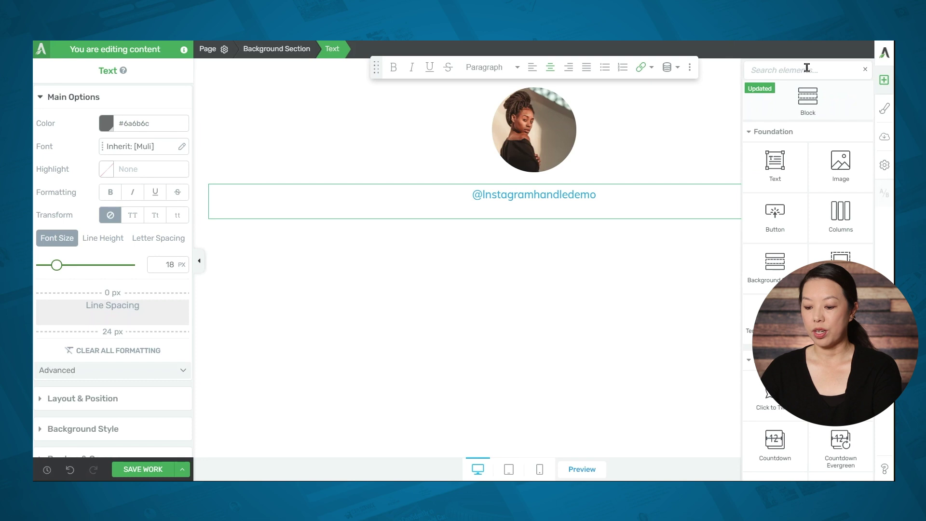
{"action": "type", "text": "custom"}
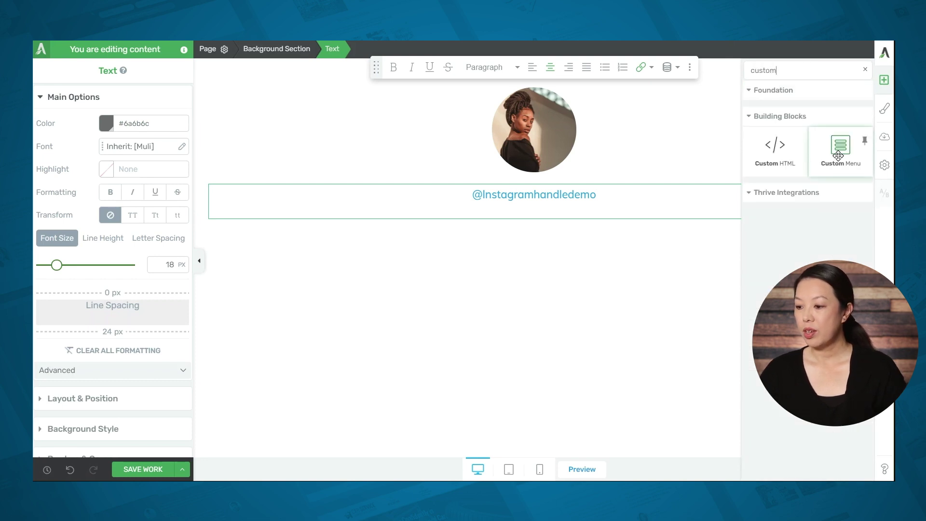
{"action": "left_click_drag", "start_coordinate": [841, 146], "coordinate": [559, 232]}
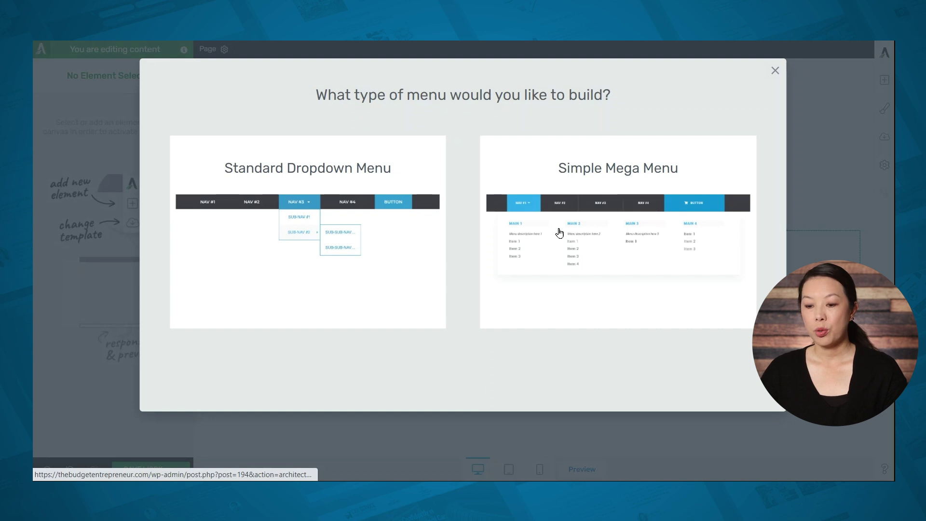
{"action": "left_click", "coordinate": [336, 253]}
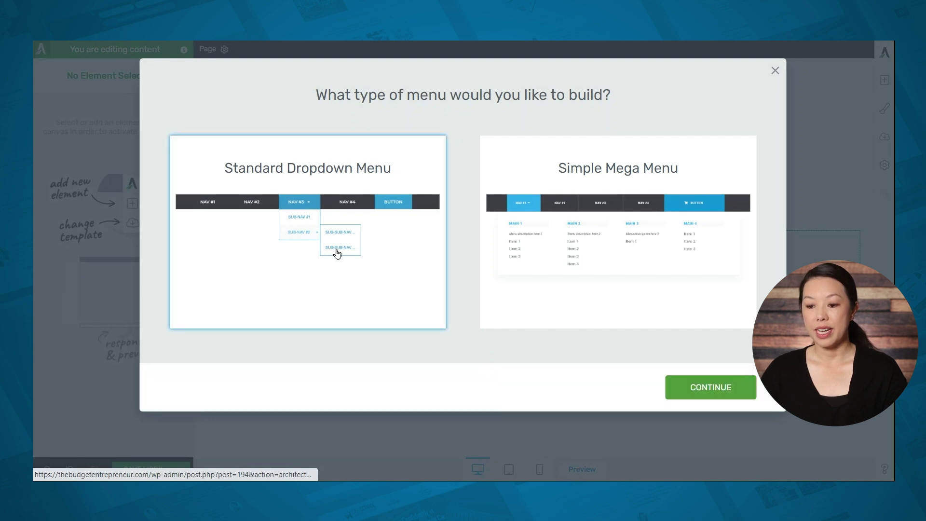
{"action": "left_click", "coordinate": [708, 391]}
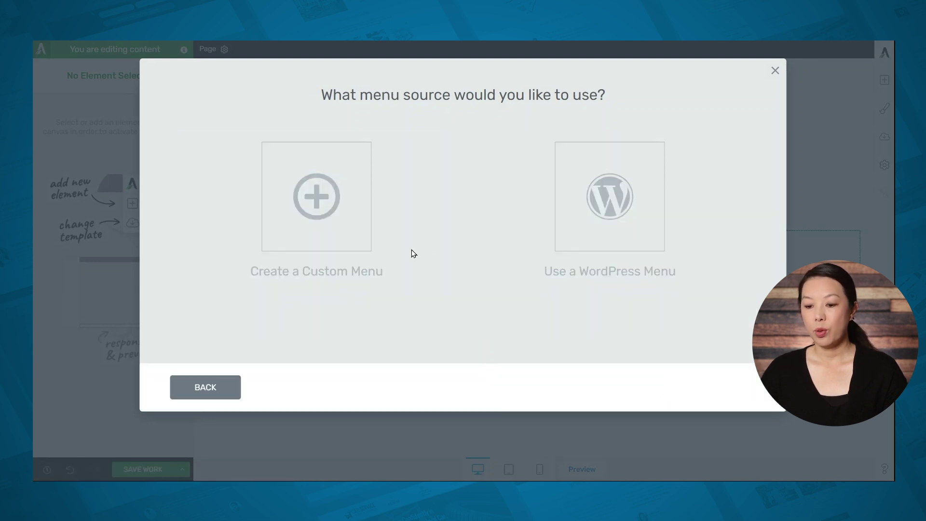
{"action": "left_click", "coordinate": [313, 212]}
{"action": "left_click", "coordinate": [695, 389]}
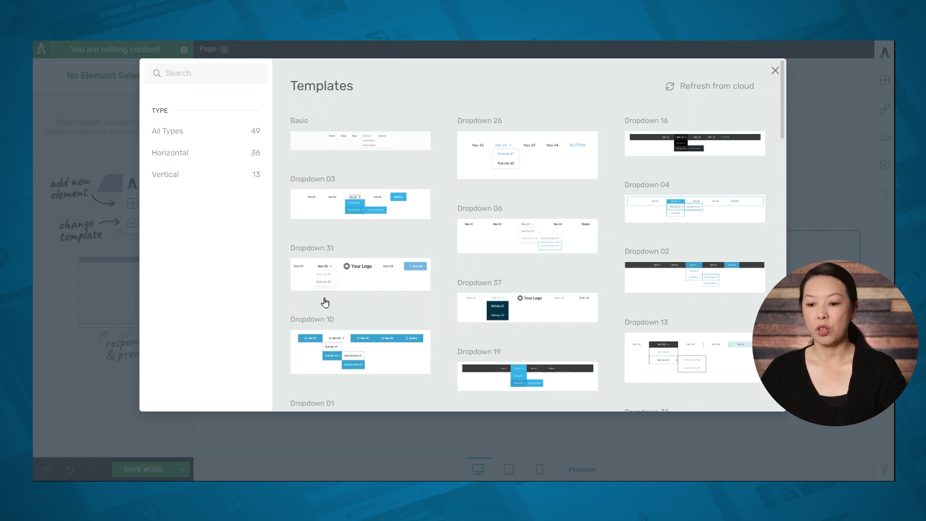
{"action": "left_click", "coordinate": [168, 177]}
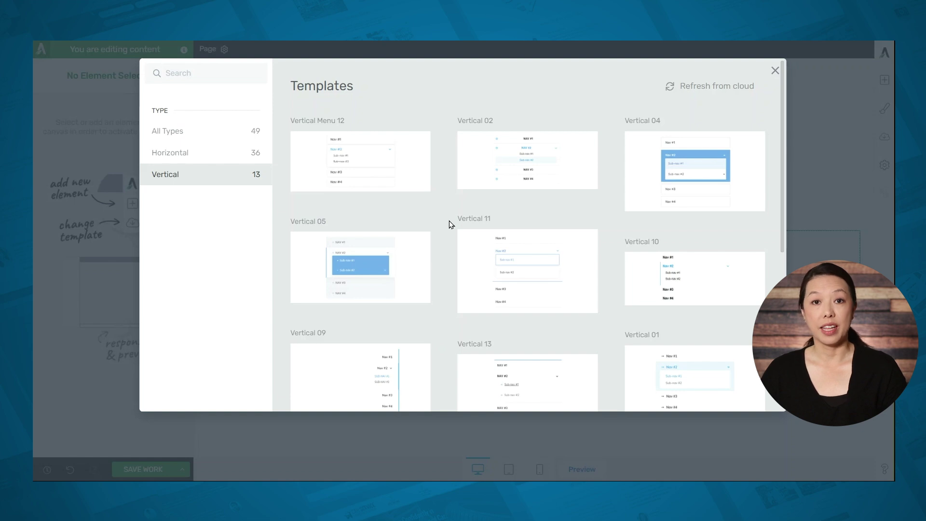
{"action": "scroll", "coordinate": [451, 224], "scroll_direction": "down", "scroll_amount": 6}
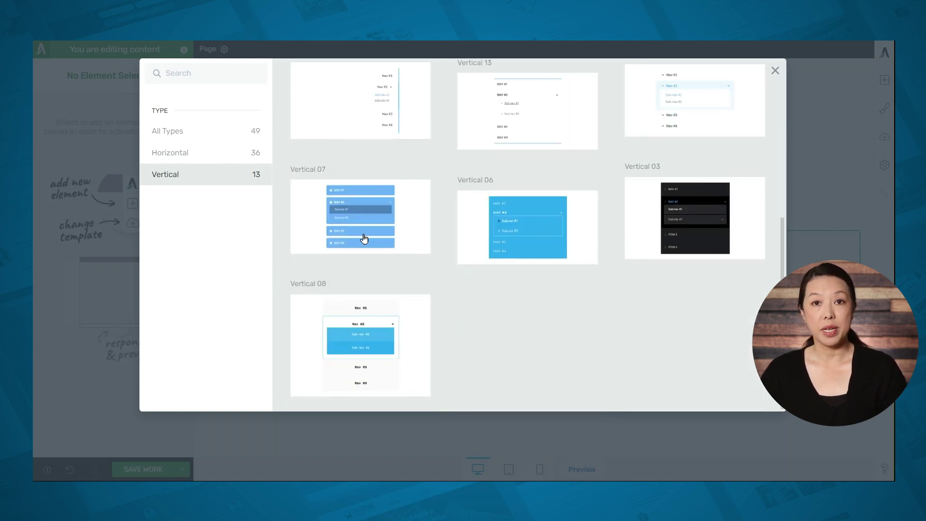
{"action": "left_click", "coordinate": [364, 239]}
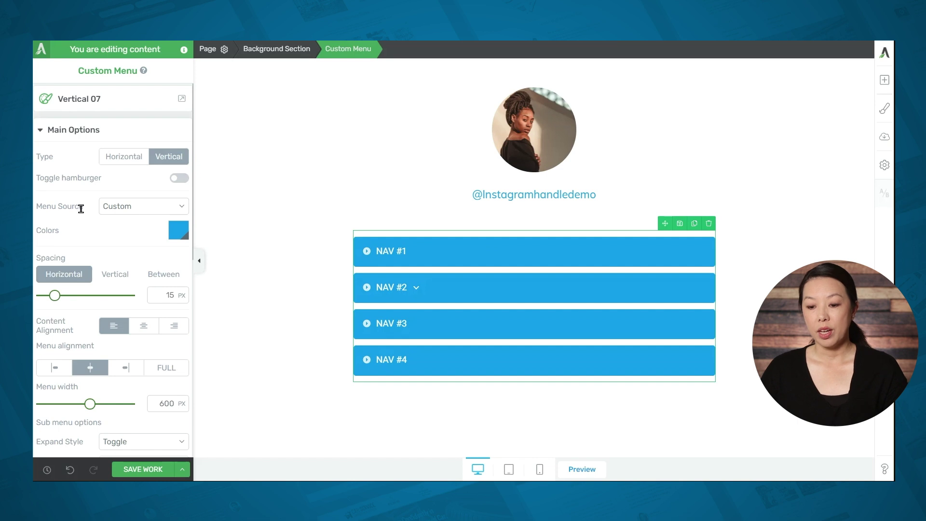
- Delete Sub-nav #1 and Sub-nav #2 from Nav #2 in the Menu Items list
{"action": "scroll", "coordinate": [82, 212], "scroll_direction": "down", "scroll_amount": 3}
{"action": "scroll", "coordinate": [82, 213], "scroll_direction": "down", "scroll_amount": 2}
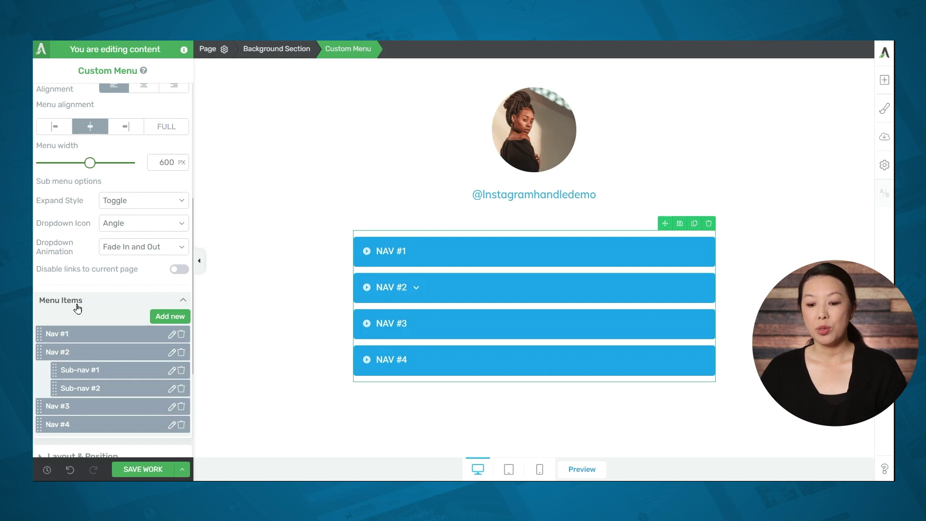
{"action": "left_click", "coordinate": [181, 372]}
{"action": "left_click", "coordinate": [181, 389]}
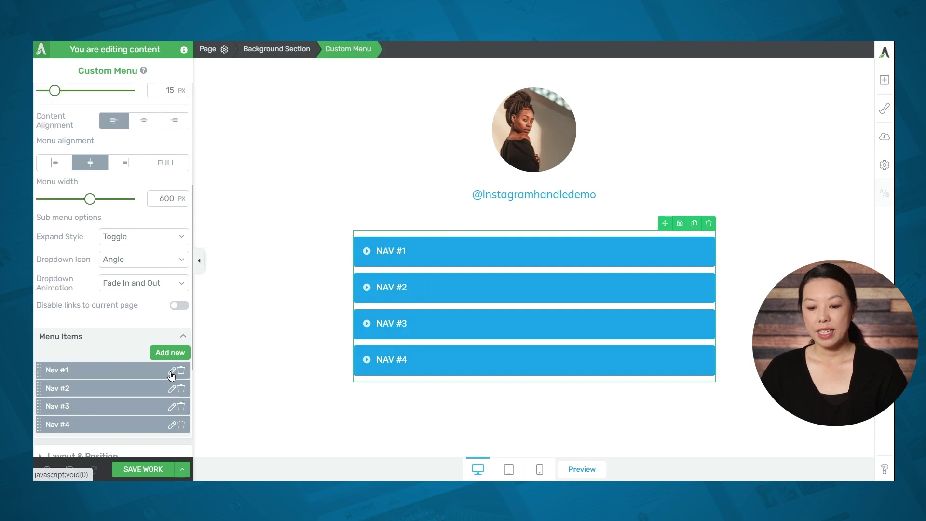
- Relabel Nav #1 '6 Superfoods to Try Today', link it to that post, opening in a new tab
{"action": "left_click", "coordinate": [172, 372]}
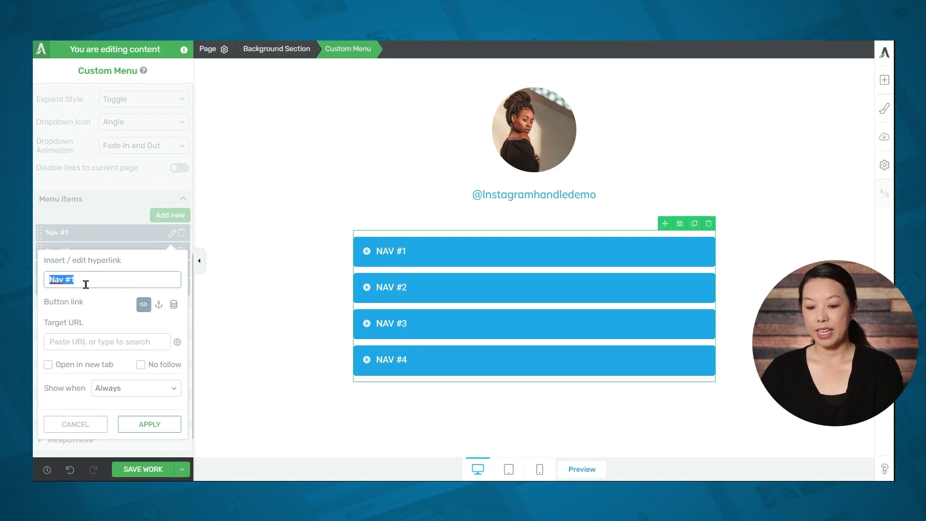
{"action": "key", "text": "BackSpace"}
{"action": "type", "text": "6 Superfoods to Try Today"}
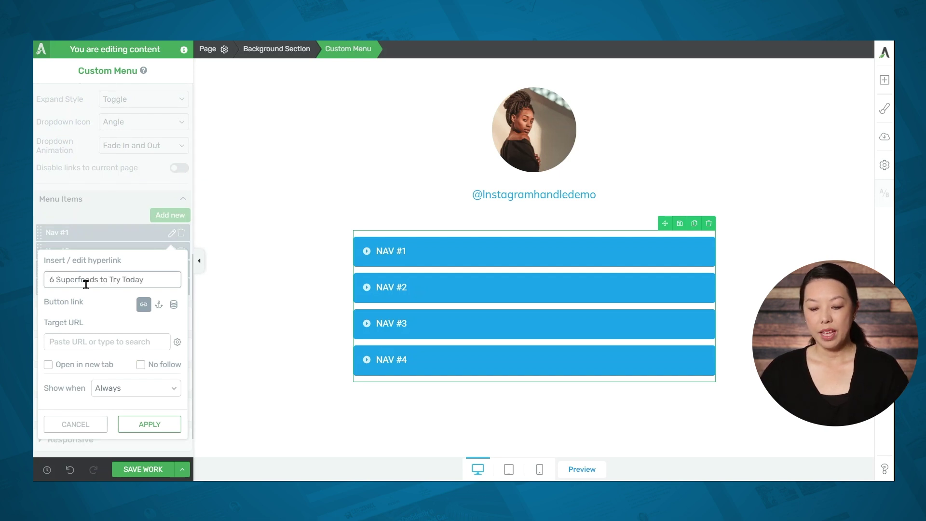
{"action": "left_click", "coordinate": [81, 346]}
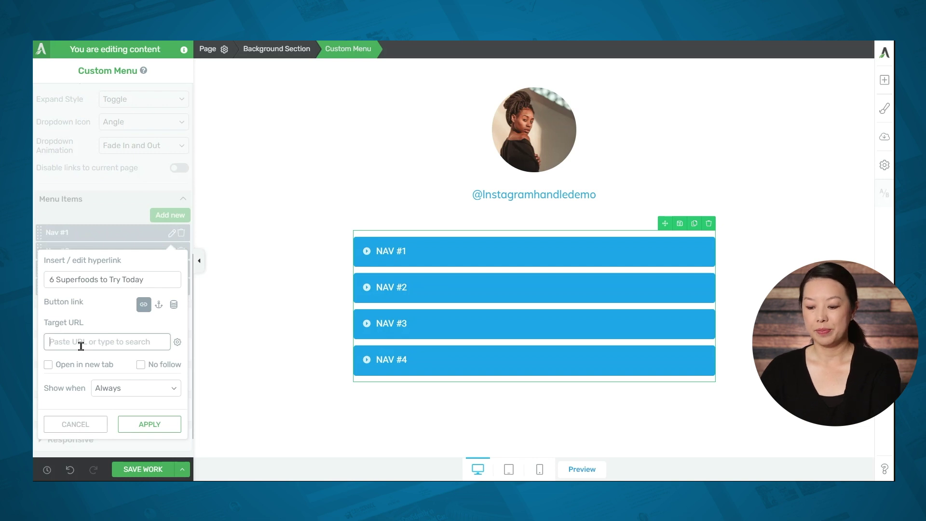
{"action": "type", "text": "6 sup"}
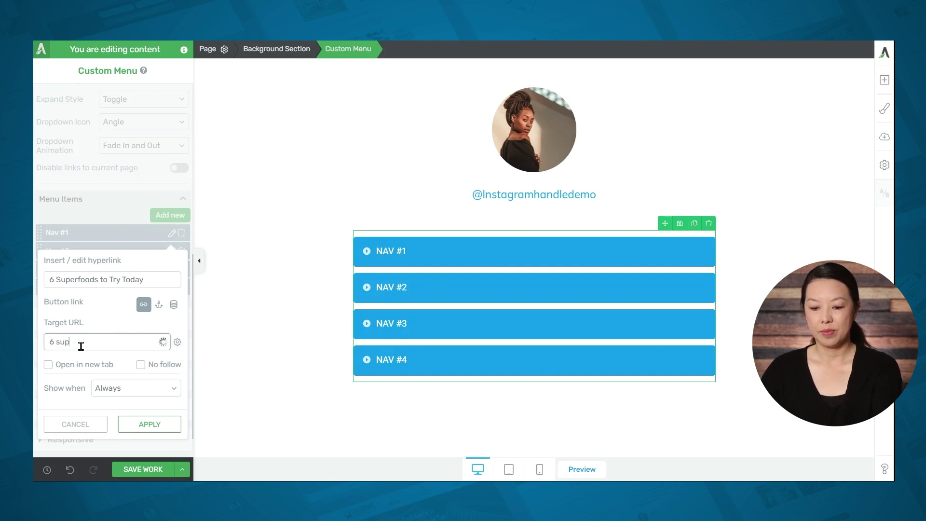
{"action": "type", "text": "er"}
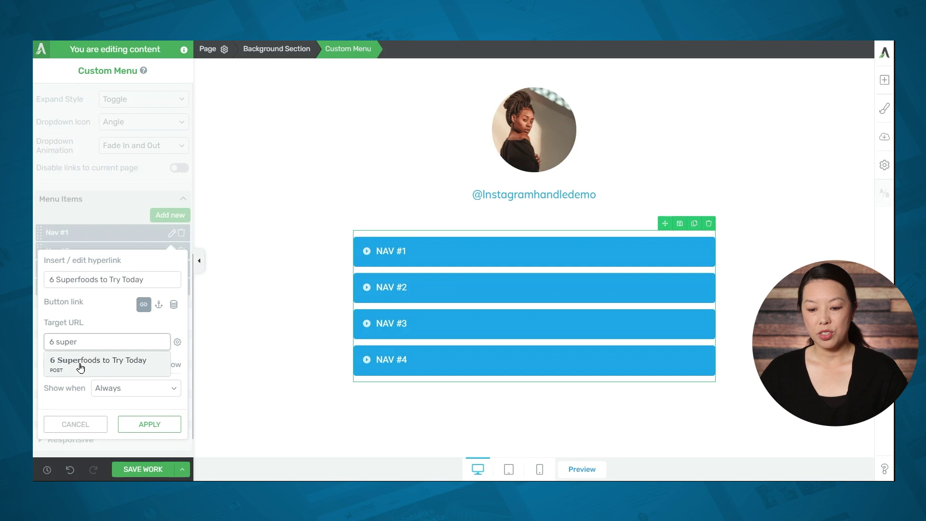
{"action": "left_click", "coordinate": [80, 367]}
{"action": "left_click", "coordinate": [80, 365]}
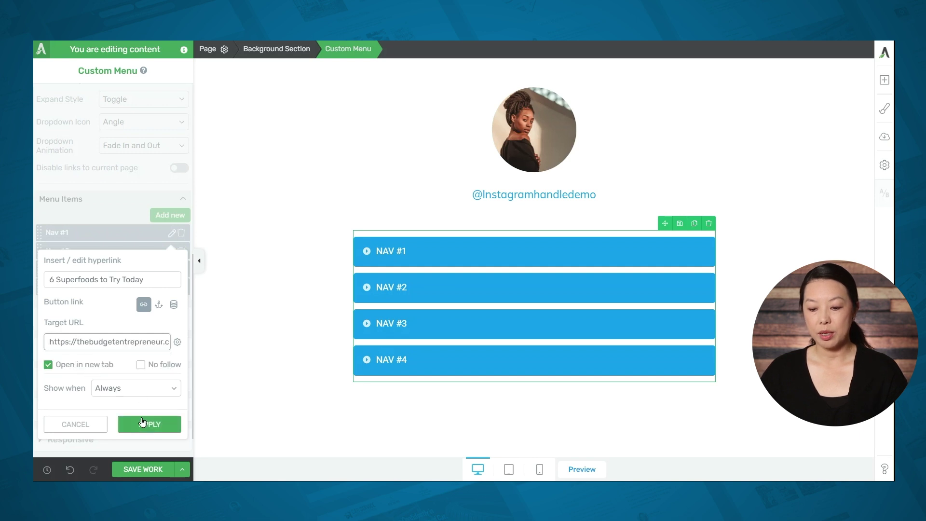
{"action": "left_click", "coordinate": [142, 422]}
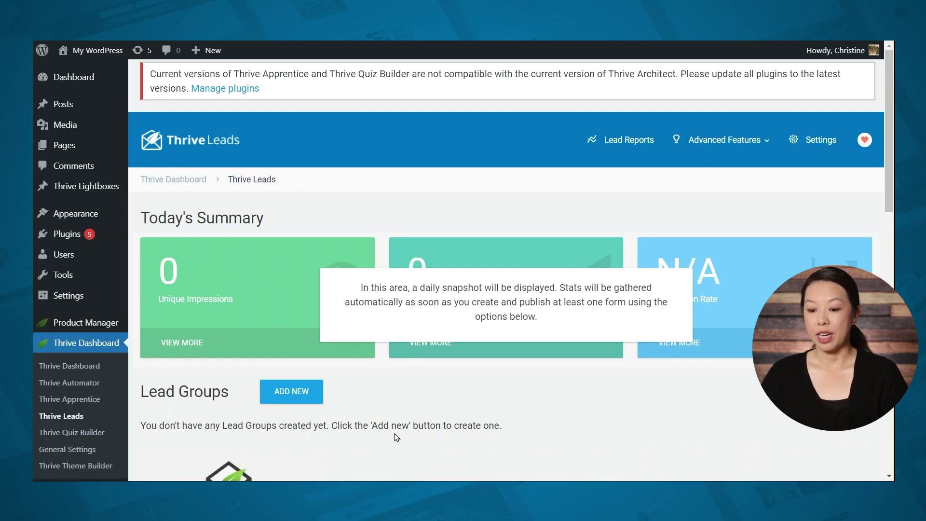
- Create a new ThriveBox named '10-Day Meal Plan' in Thrive Leads
{"action": "scroll", "coordinate": [397, 438], "scroll_direction": "down", "scroll_amount": 10}
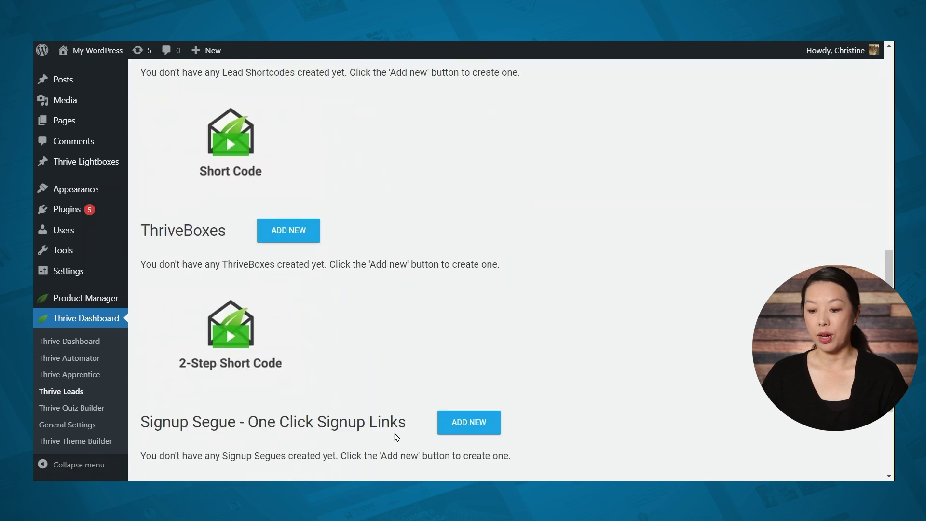
{"action": "scroll", "coordinate": [395, 435], "scroll_direction": "down", "scroll_amount": 1}
{"action": "left_click", "coordinate": [307, 182]}
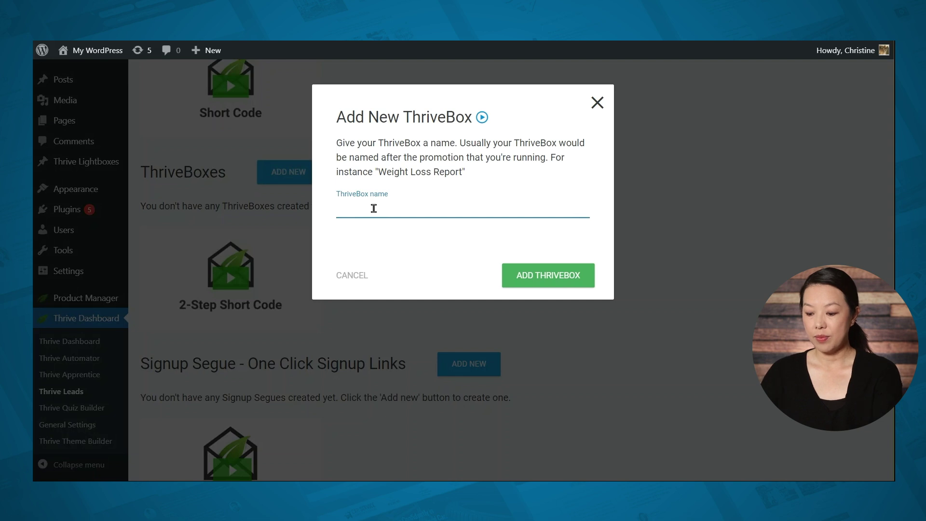
{"action": "type", "text": "10-Day Meal Plan"}
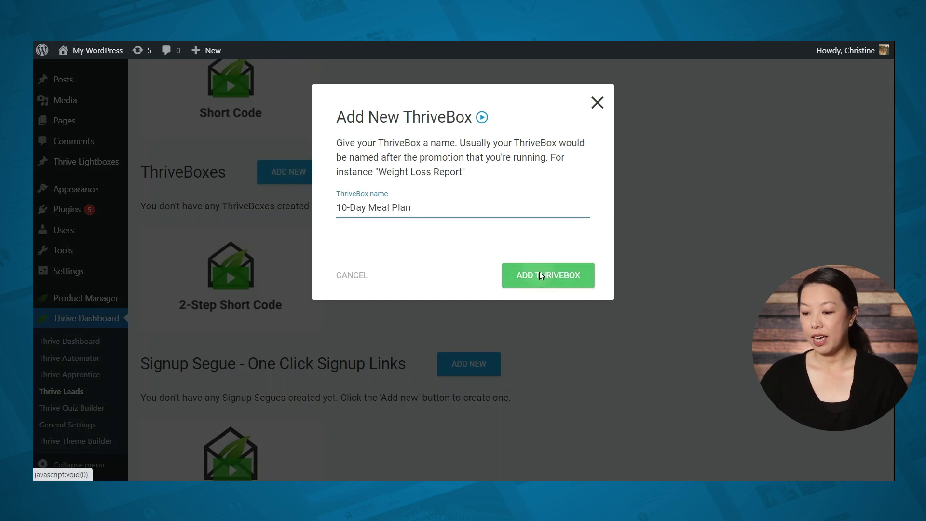
{"action": "left_click", "coordinate": [540, 275]}
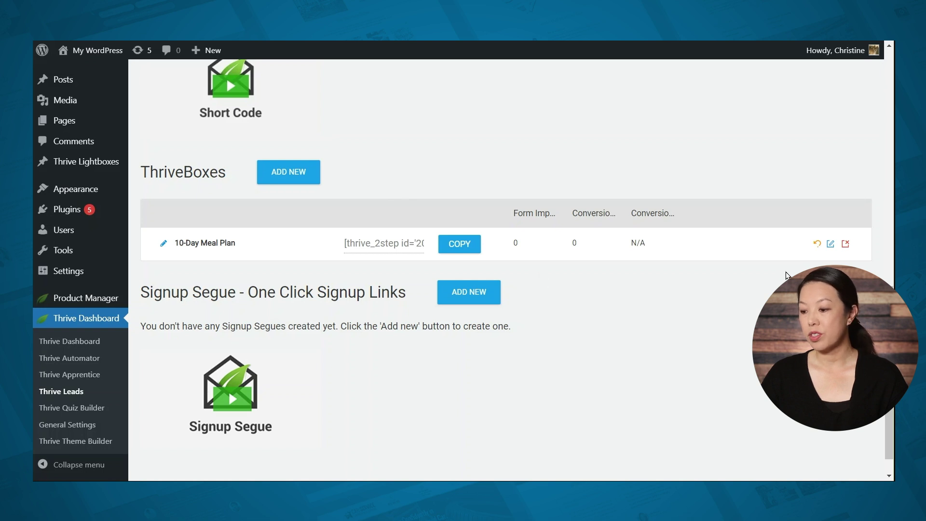
- Open the 10-Day Meal Plan ThriveBox and add a form with the same name
{"action": "left_click", "coordinate": [830, 245]}
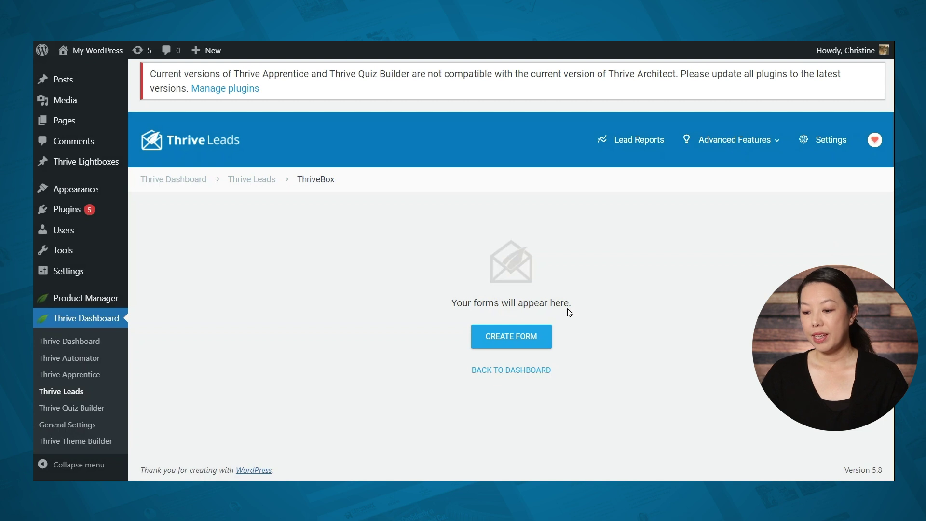
{"action": "left_click", "coordinate": [514, 335]}
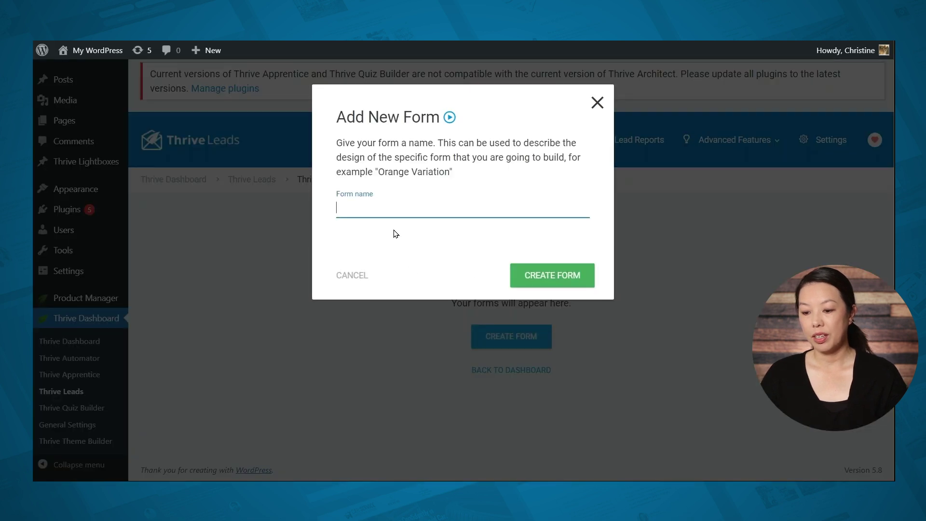
{"action": "type", "text": "10-Day Meal Plan"}
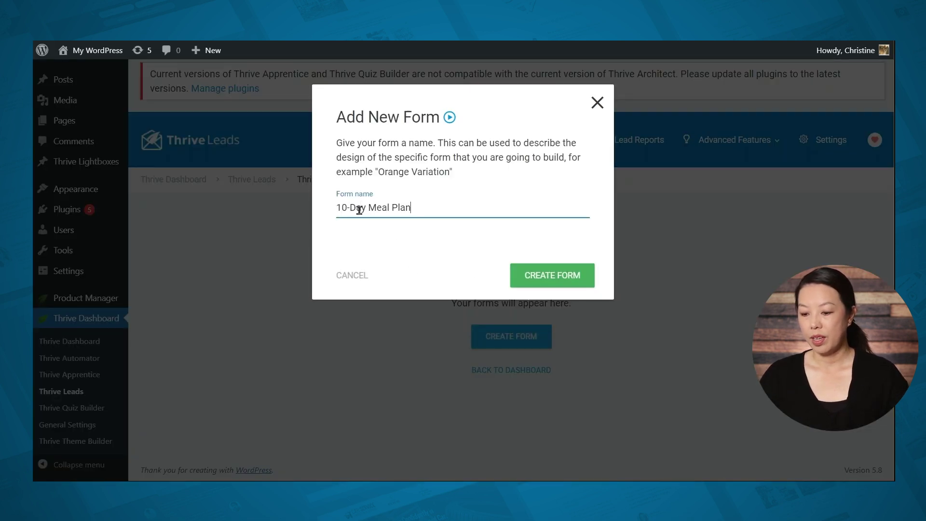
{"action": "left_click", "coordinate": [540, 280]}
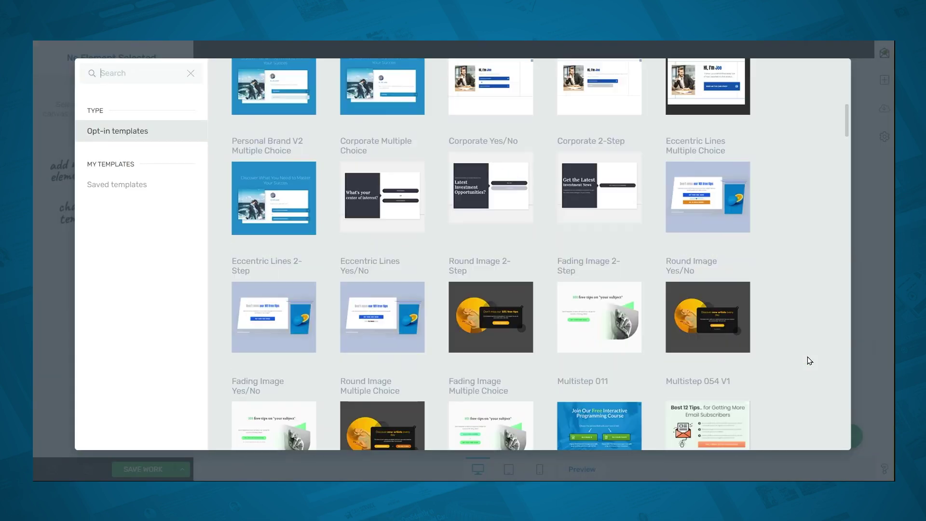
{"action": "scroll", "coordinate": [810, 361], "scroll_direction": "down", "scroll_amount": 8}
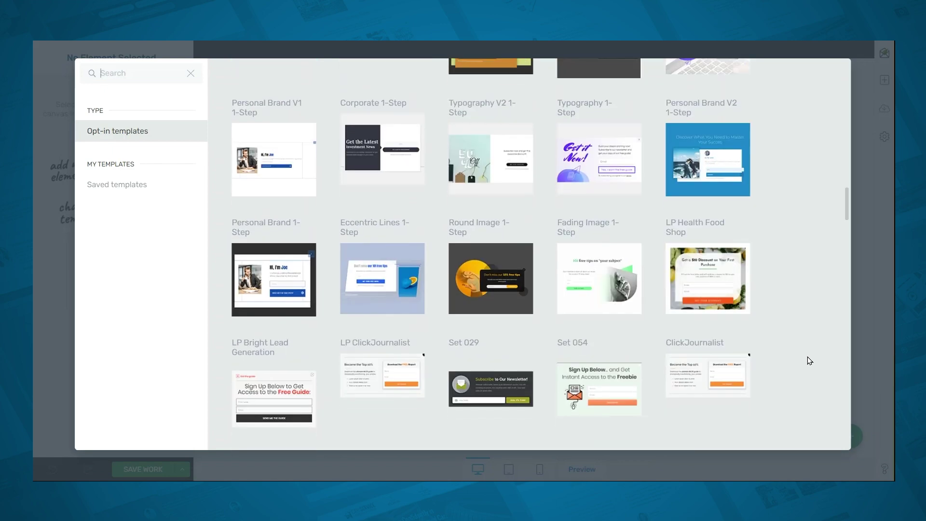
- Apply the Round Image 1-Step template to the 10-Day Meal Plan form and select its opt-in element
{"action": "left_click", "coordinate": [475, 181]}
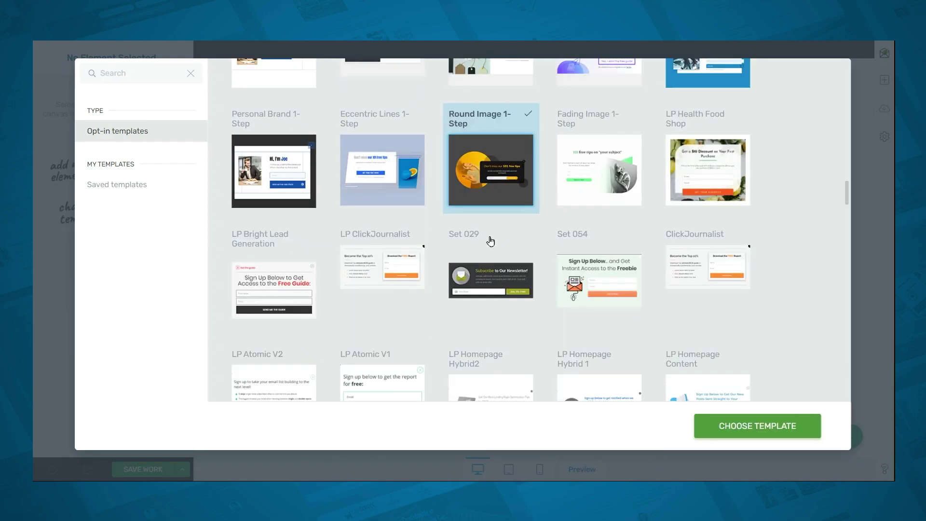
{"action": "left_click", "coordinate": [752, 426]}
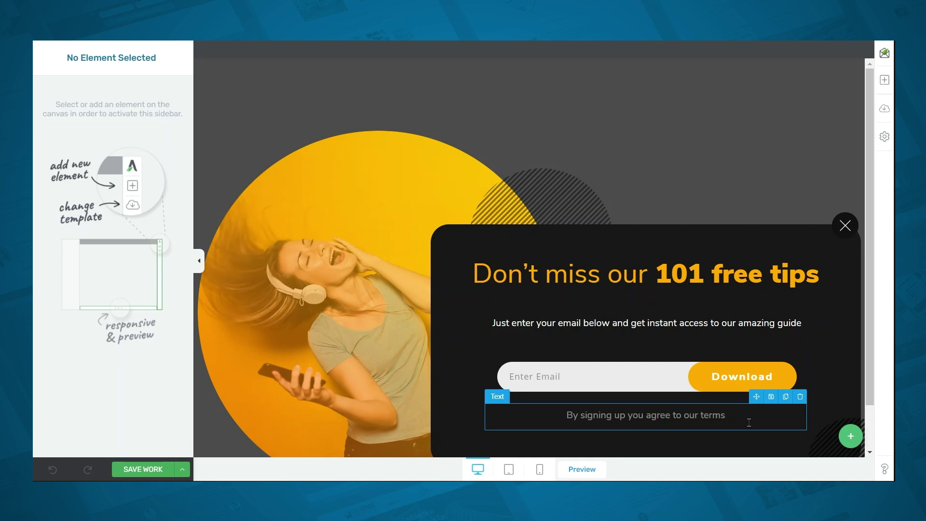
{"action": "left_click", "coordinate": [692, 384]}
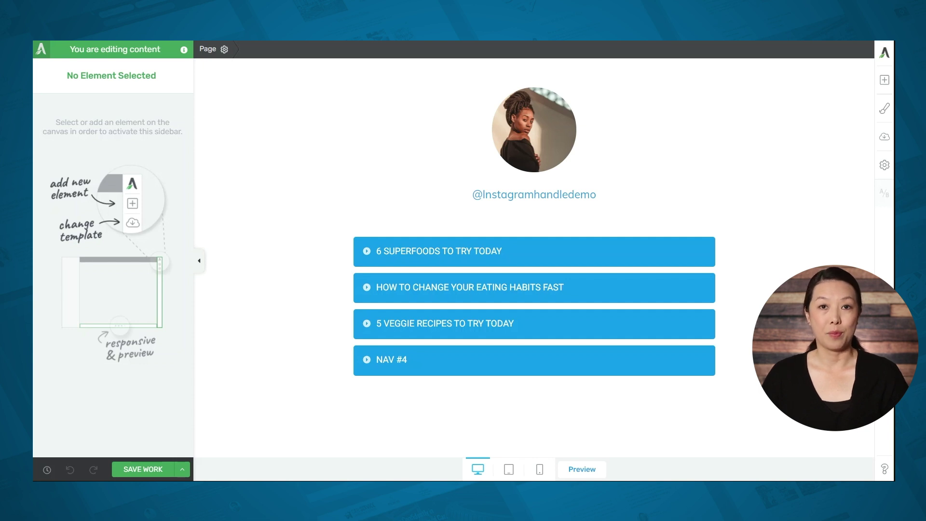
- Give NAV #4 a click action that opens the '10-Day Meal Plan' Thrive Leads ThriveBox
{"action": "left_click", "coordinate": [541, 361]}
{"action": "scroll", "coordinate": [81, 390], "scroll_direction": "down", "scroll_amount": 5}
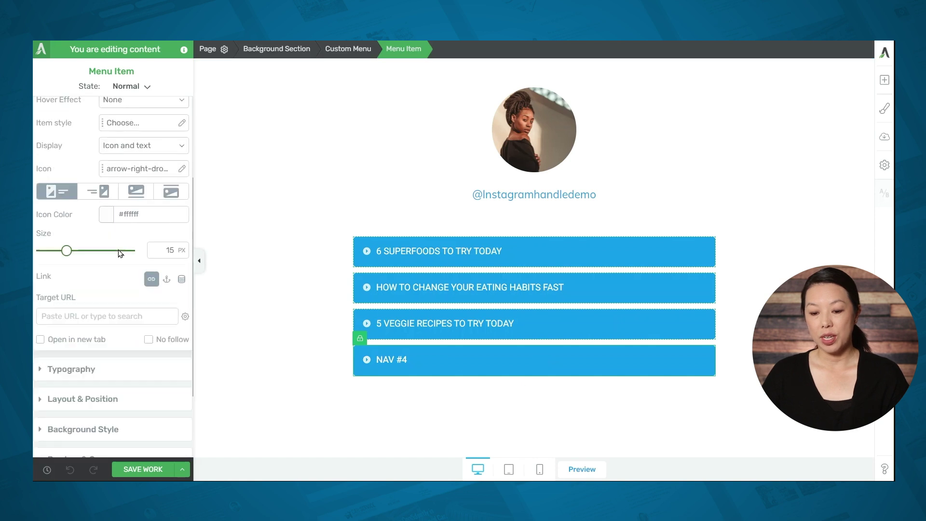
{"action": "left_click", "coordinate": [80, 408]}
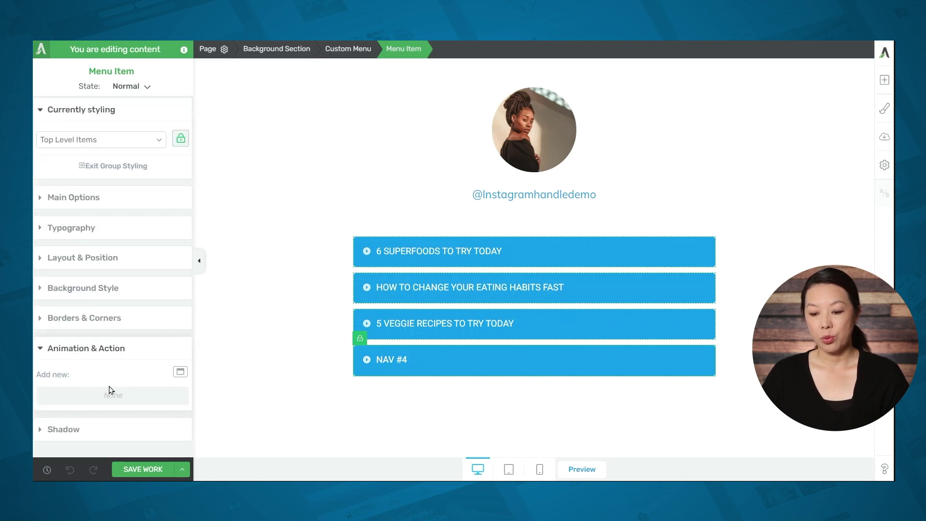
{"action": "left_click", "coordinate": [181, 374]}
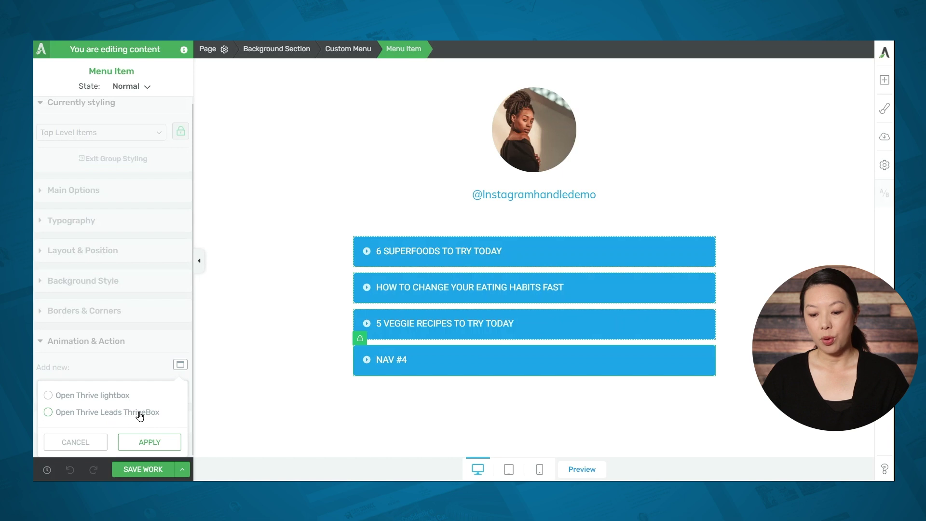
{"action": "left_click", "coordinate": [64, 412]}
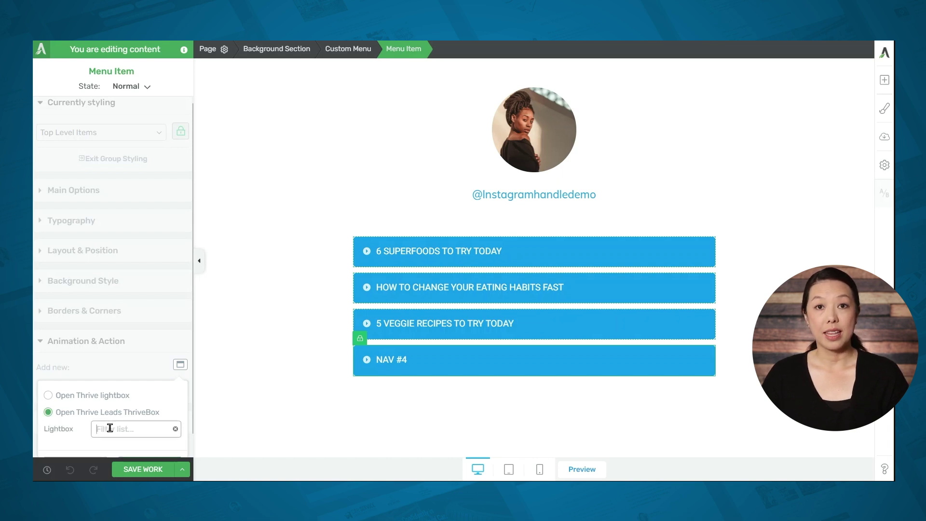
{"action": "type", "text": "1"}
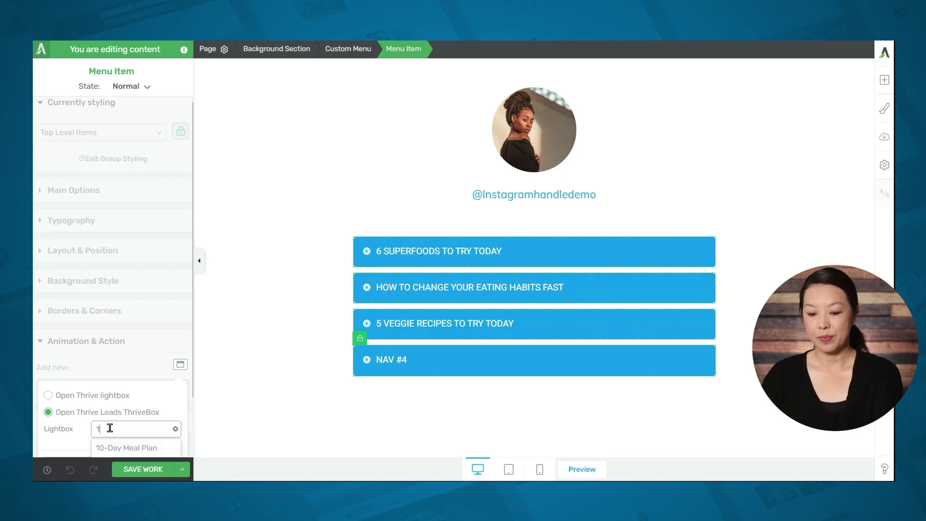
{"action": "type", "text": "0"}
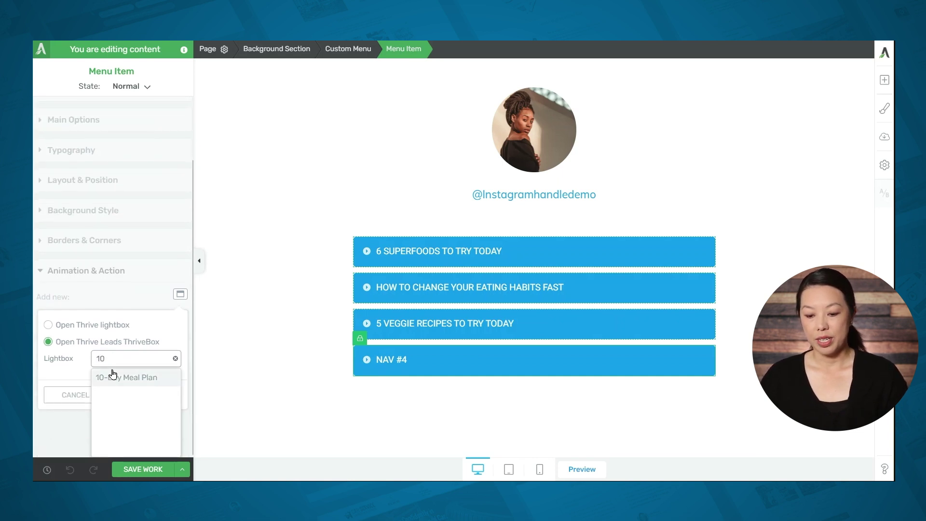
{"action": "left_click", "coordinate": [111, 375]}
{"action": "left_click", "coordinate": [159, 441]}
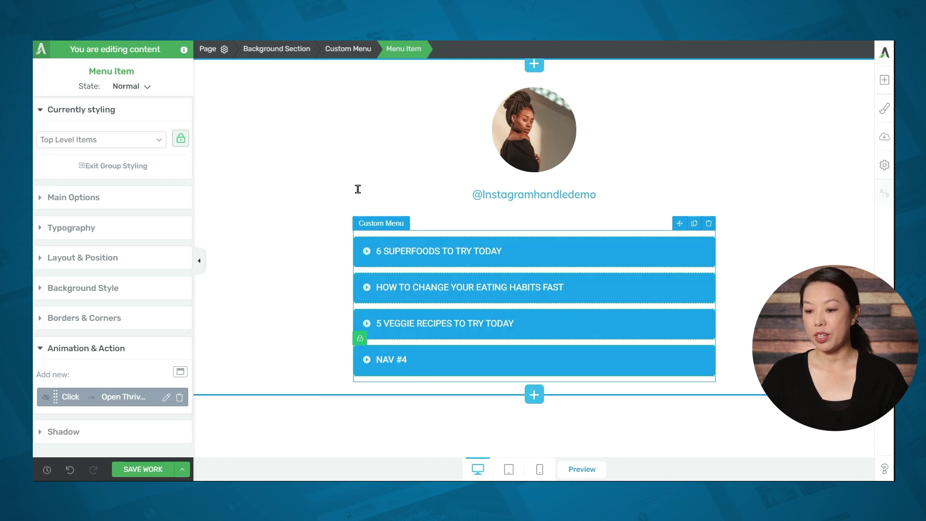
- In the Custom Menu's item list, relabel Nav #4 as 'FREE 10-Day Meal Plan'
{"action": "left_click", "coordinate": [345, 51]}
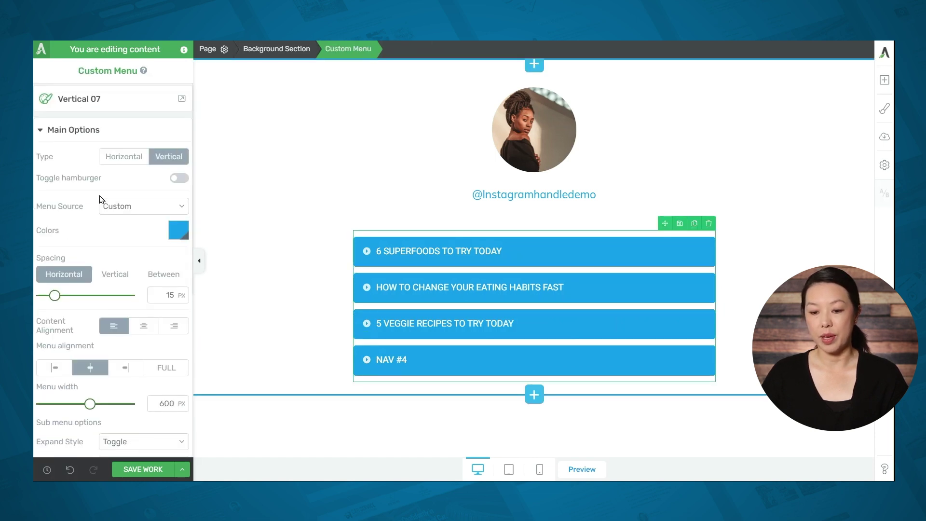
{"action": "scroll", "coordinate": [78, 193], "scroll_direction": "down", "scroll_amount": 3}
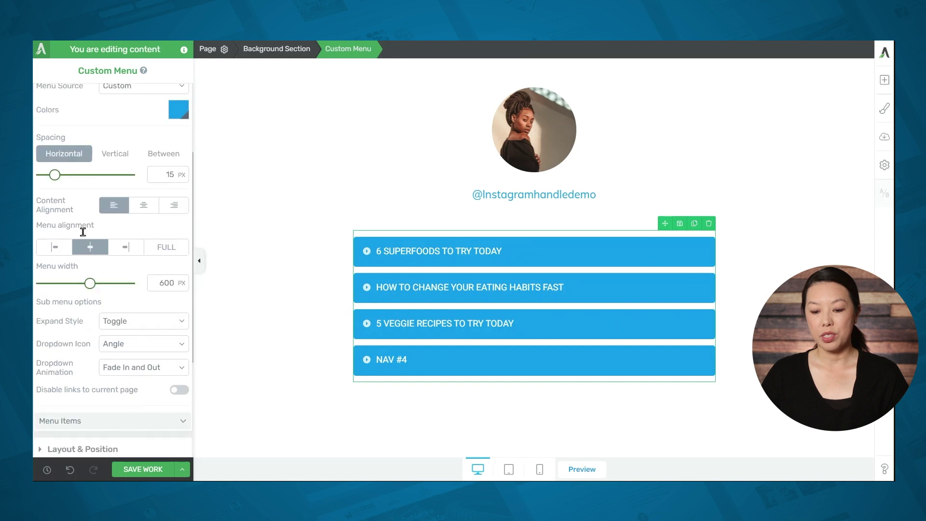
{"action": "left_click", "coordinate": [46, 423]}
{"action": "scroll", "coordinate": [101, 391], "scroll_direction": "down", "scroll_amount": 3}
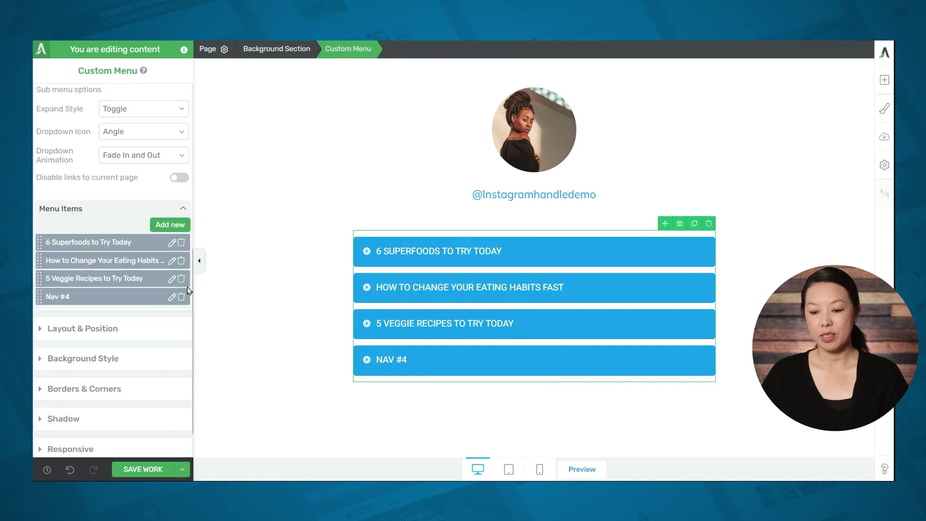
{"action": "left_click", "coordinate": [172, 296]}
{"action": "scroll", "coordinate": [173, 294], "scroll_direction": "down", "scroll_amount": 1}
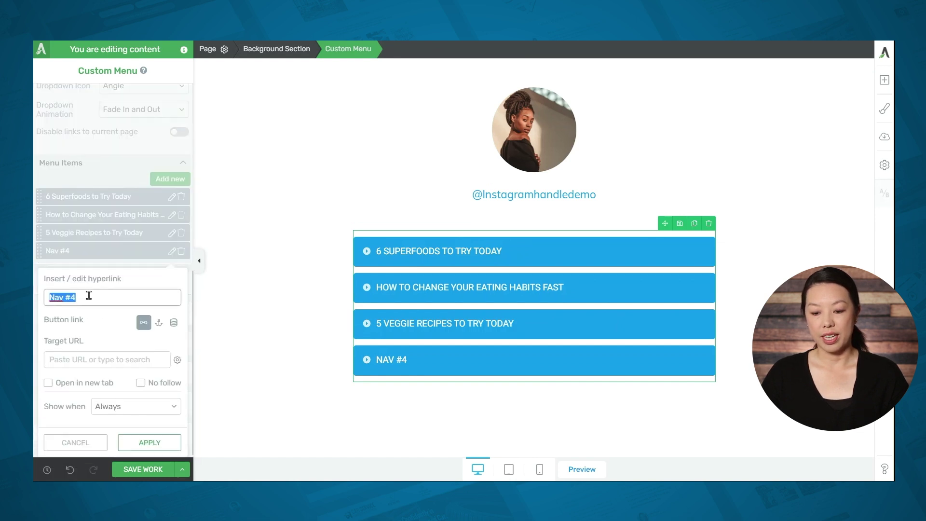
{"action": "type", "text": "FREE 10-Day Meal Plan"}
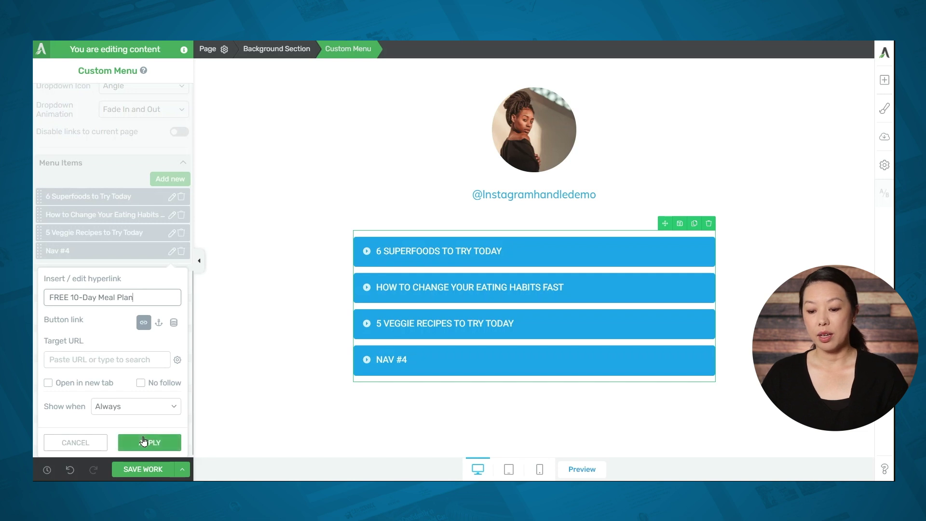
{"action": "left_click", "coordinate": [143, 441]}
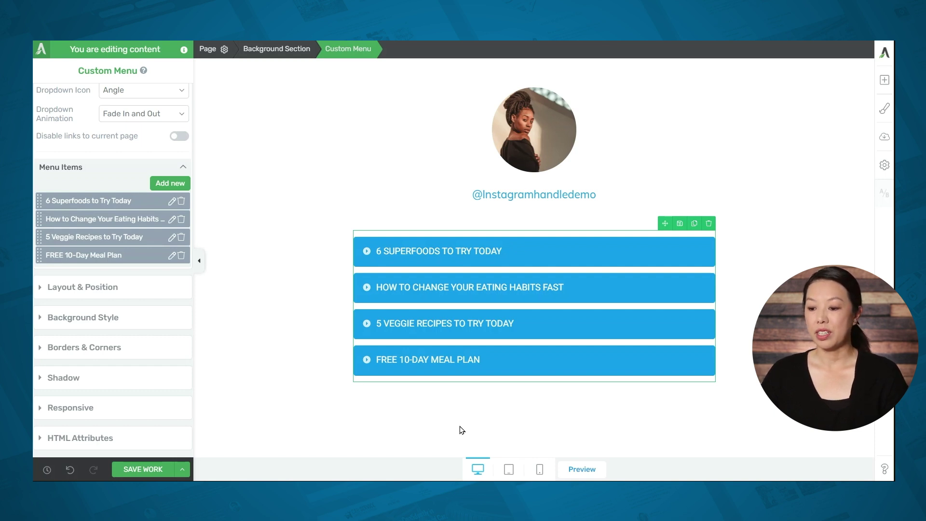
- Change the menu buttons' solid background from #1fa5e6 to dark blue #157aab
{"action": "left_click", "coordinate": [572, 248]}
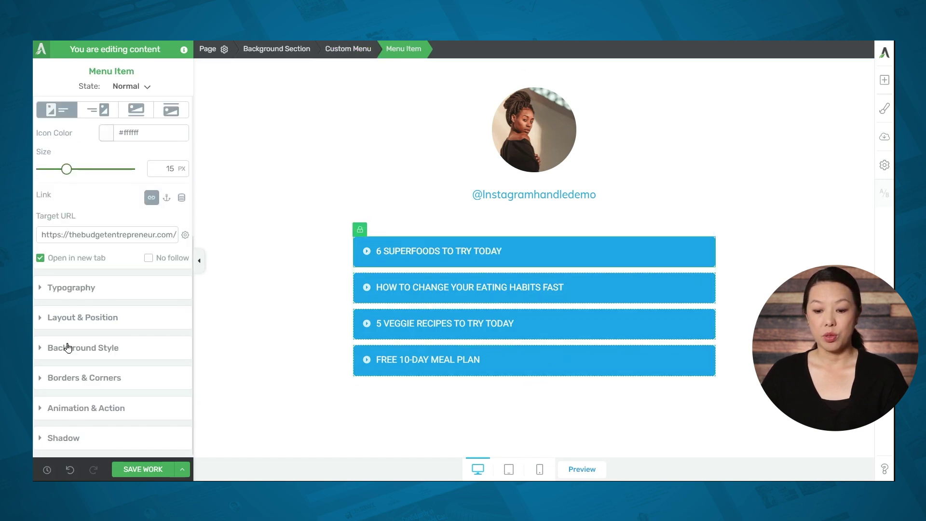
{"action": "left_click", "coordinate": [66, 348]}
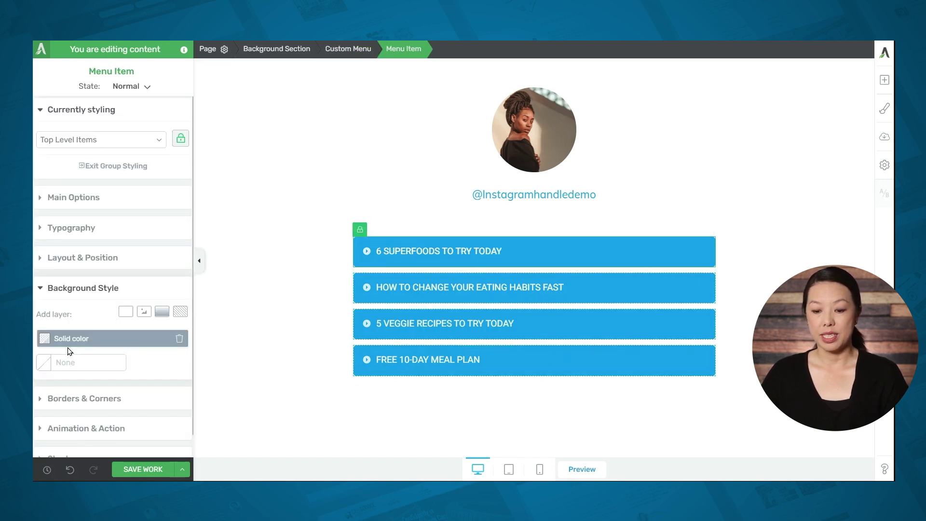
{"action": "left_click", "coordinate": [100, 343]}
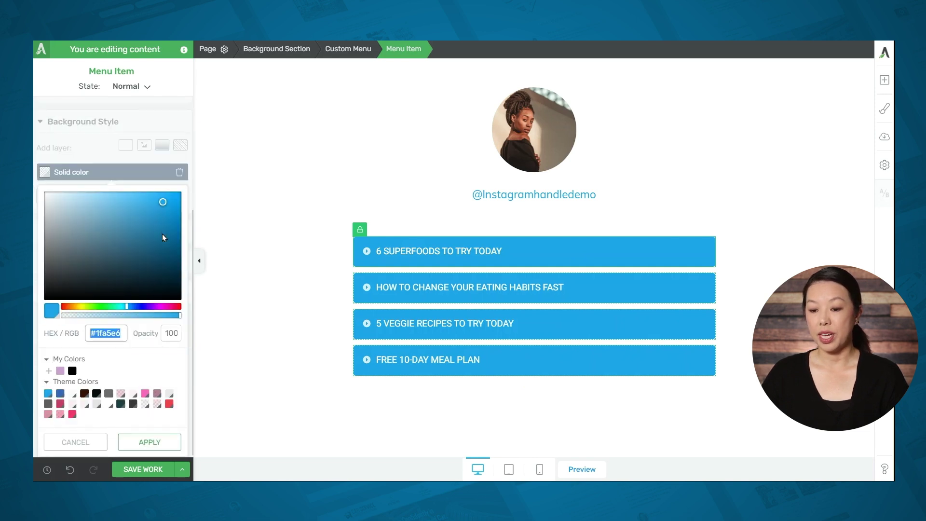
{"action": "left_click_drag", "start_coordinate": [162, 234], "coordinate": [165, 228]}
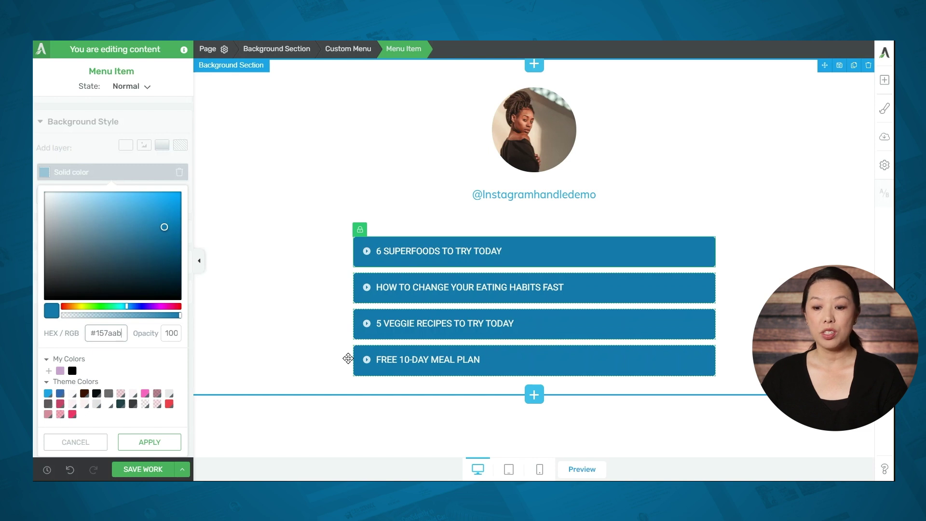
{"action": "left_click", "coordinate": [140, 442]}
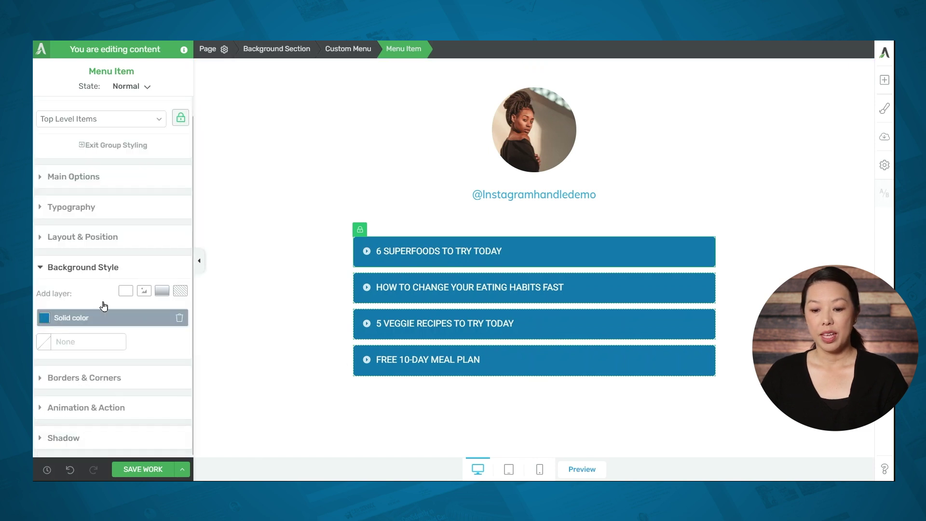
{"action": "left_click", "coordinate": [86, 240]}
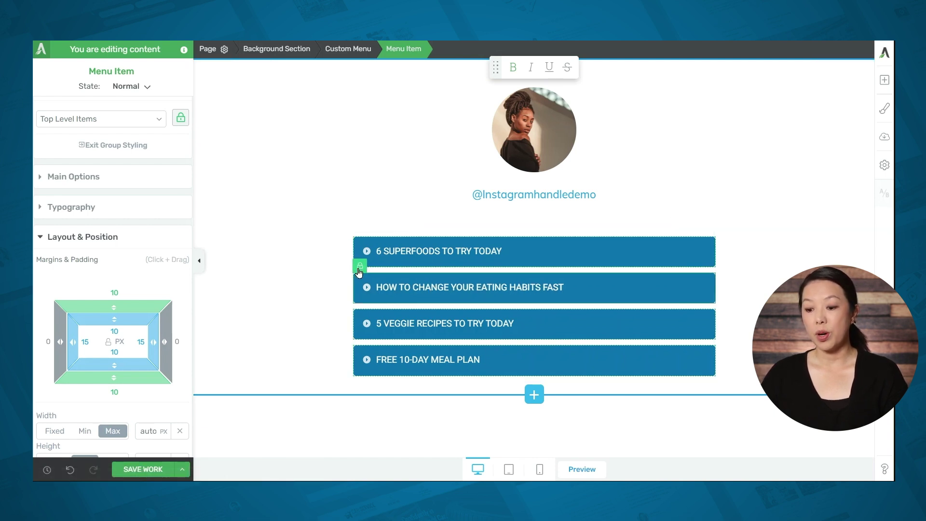
- Unlock the second menu item, give it a #a7daf3 background, then re-lock group styling
{"action": "left_click", "coordinate": [360, 267]}
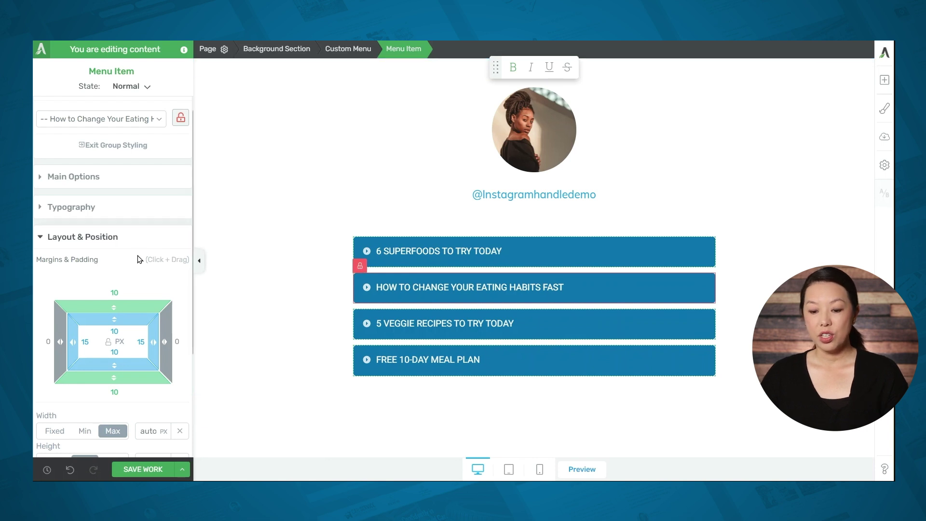
{"action": "scroll", "coordinate": [111, 313], "scroll_direction": "down", "scroll_amount": 3}
{"action": "left_click", "coordinate": [99, 348]}
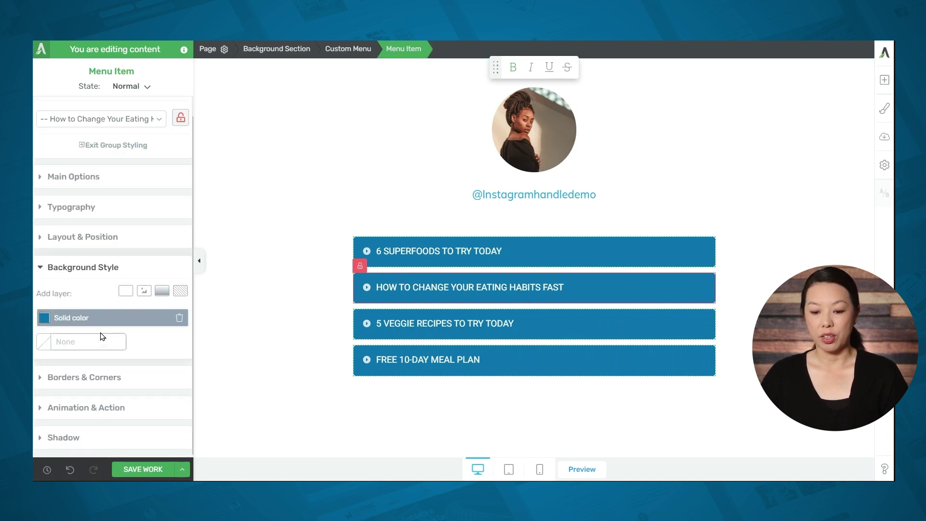
{"action": "left_click", "coordinate": [45, 317]}
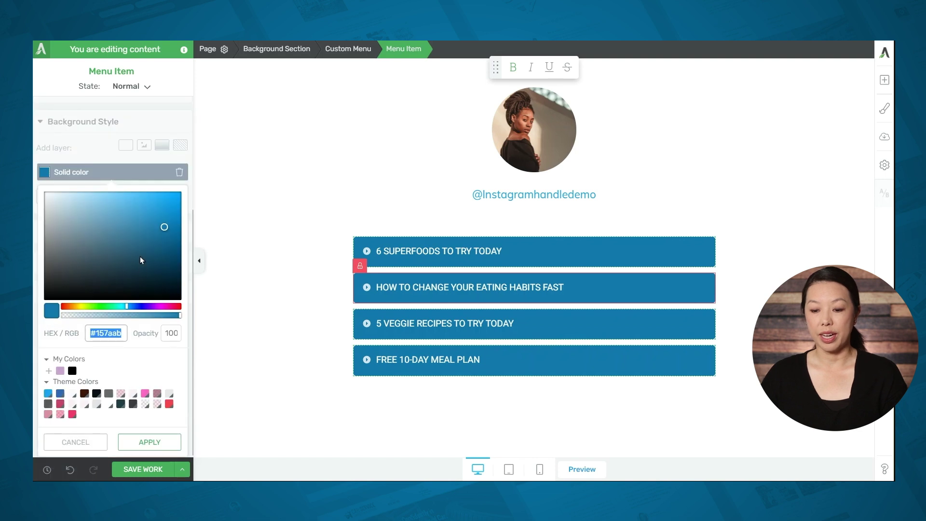
{"action": "left_click_drag", "start_coordinate": [140, 256], "coordinate": [87, 197]}
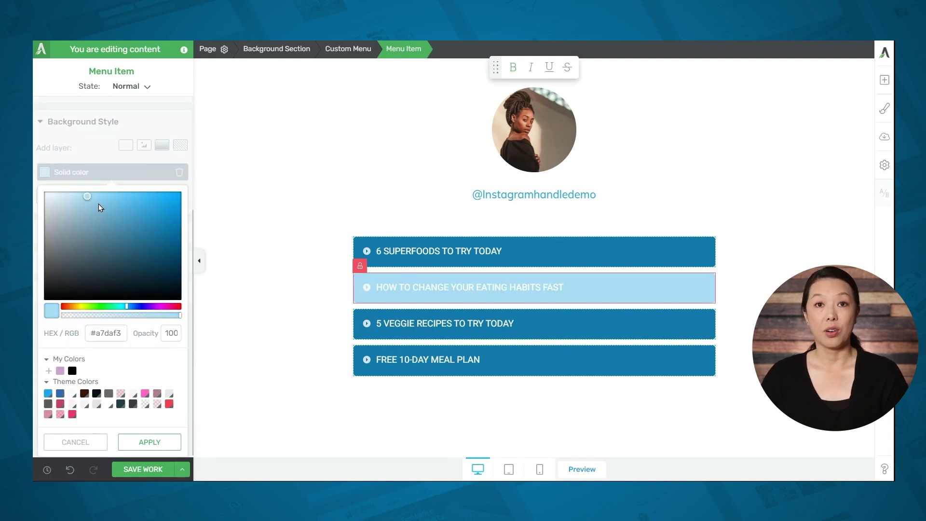
{"action": "left_click", "coordinate": [147, 442]}
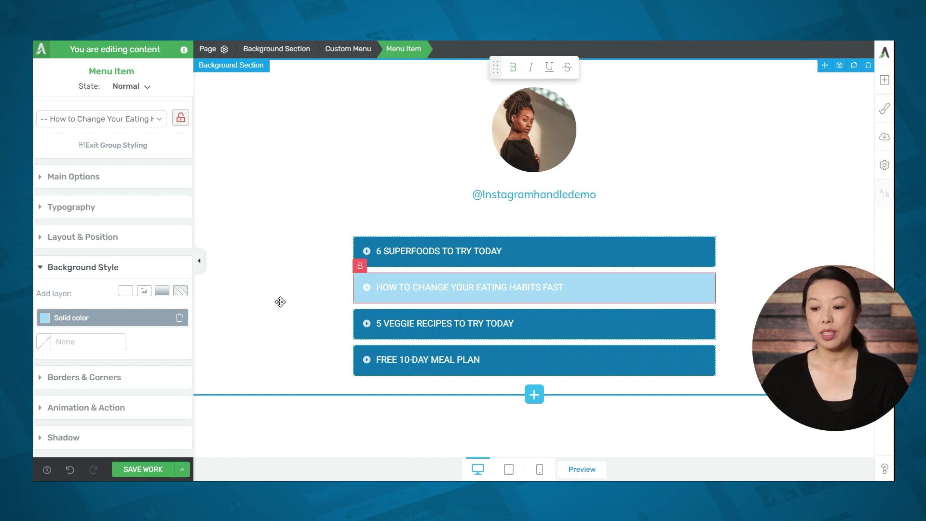
{"action": "left_click", "coordinate": [360, 268]}
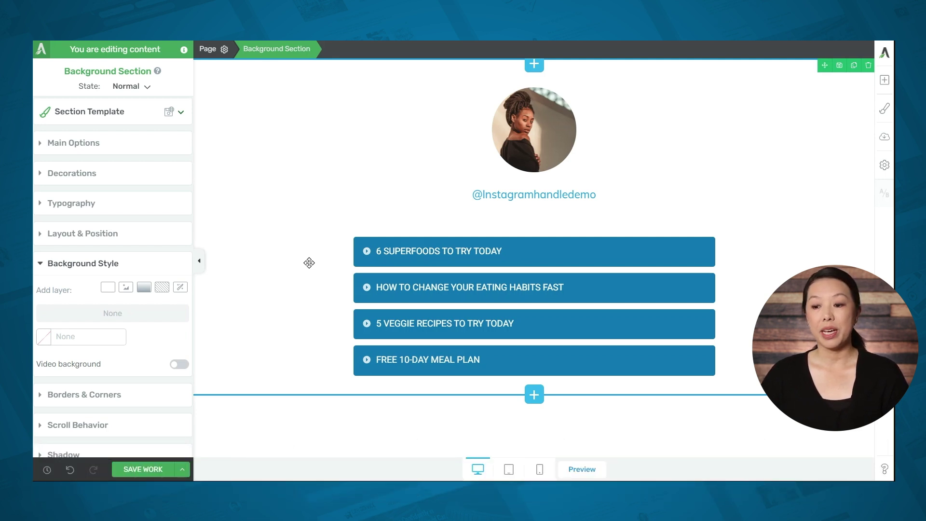
- Switch the menu item Display to Text only and back to Icon and text, then open the Icon library
{"action": "left_click", "coordinate": [572, 254]}
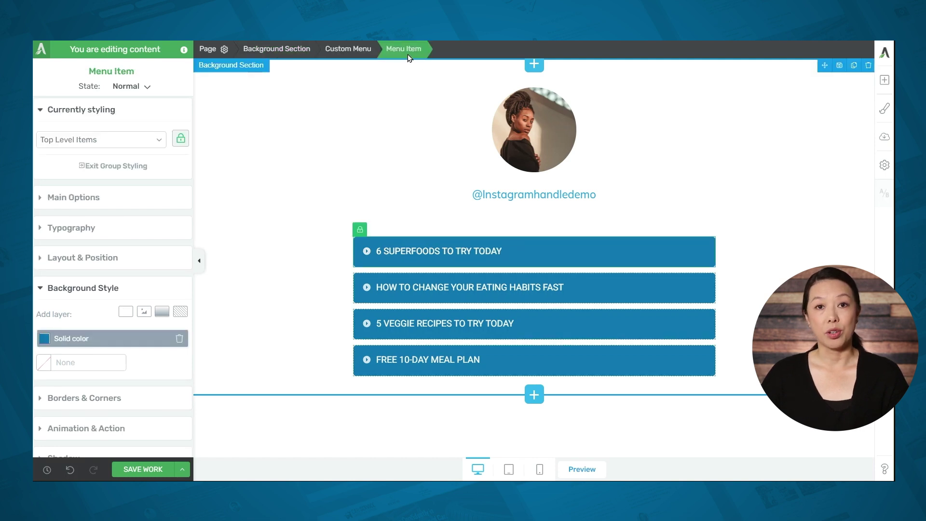
{"action": "left_click", "coordinate": [105, 202]}
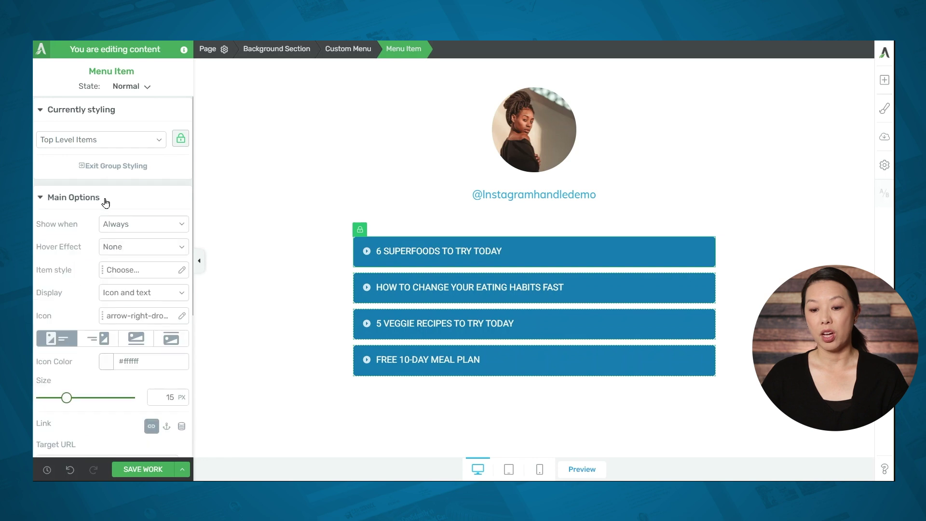
{"action": "left_click", "coordinate": [133, 294]}
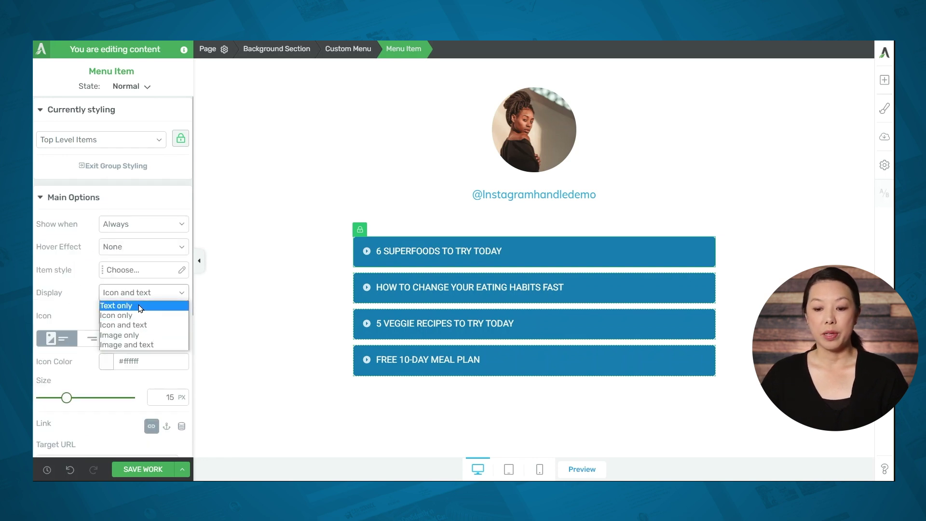
{"action": "left_click", "coordinate": [140, 307]}
{"action": "left_click", "coordinate": [147, 294]}
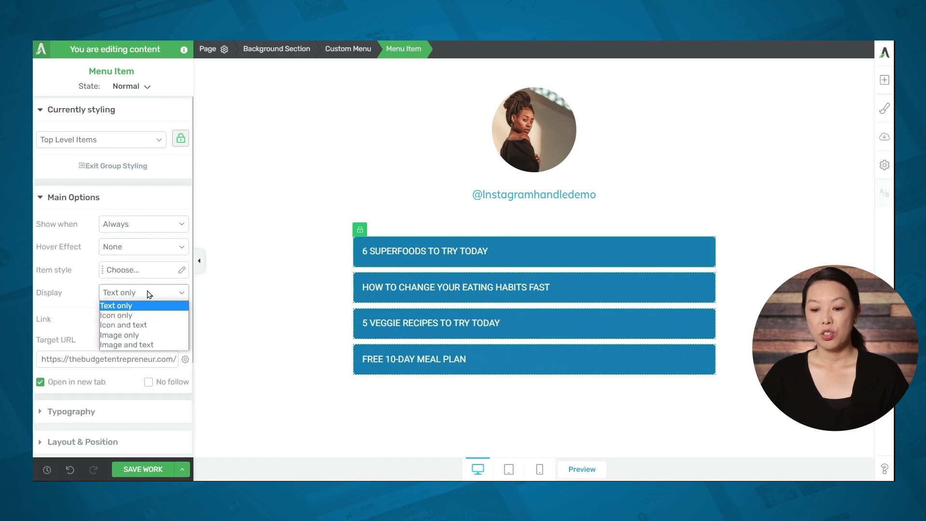
{"action": "left_click", "coordinate": [171, 326]}
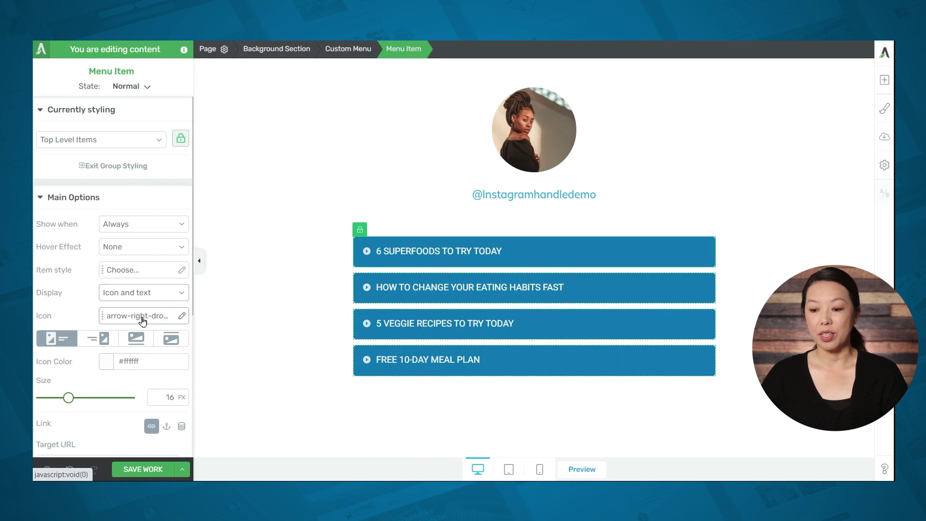
{"action": "left_click", "coordinate": [143, 321]}
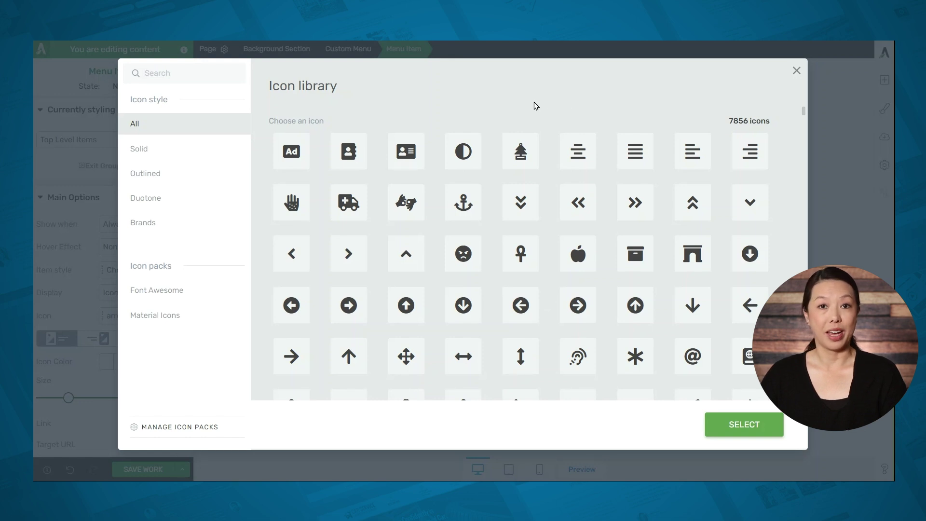
- Apply the arrow-circle-right icon and, after trying other positions, place it Left of the text
{"action": "left_click", "coordinate": [575, 311]}
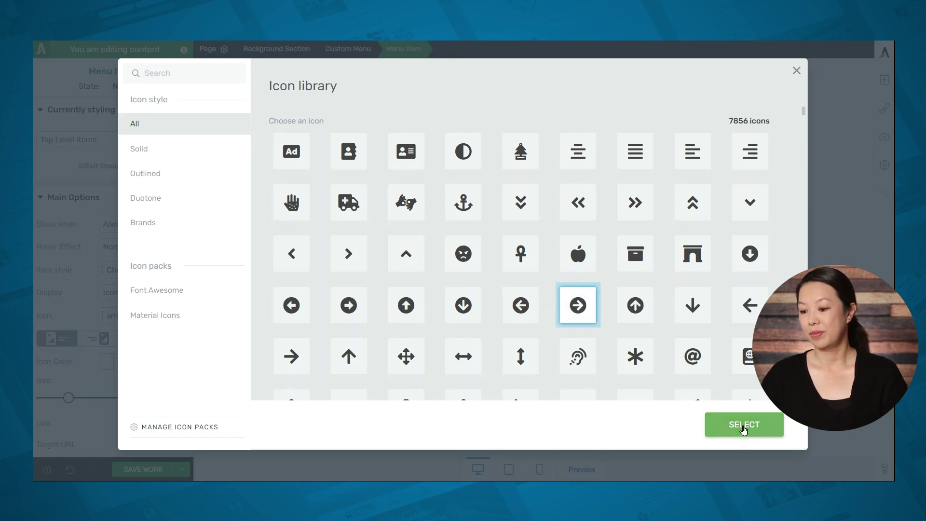
{"action": "left_click", "coordinate": [745, 429]}
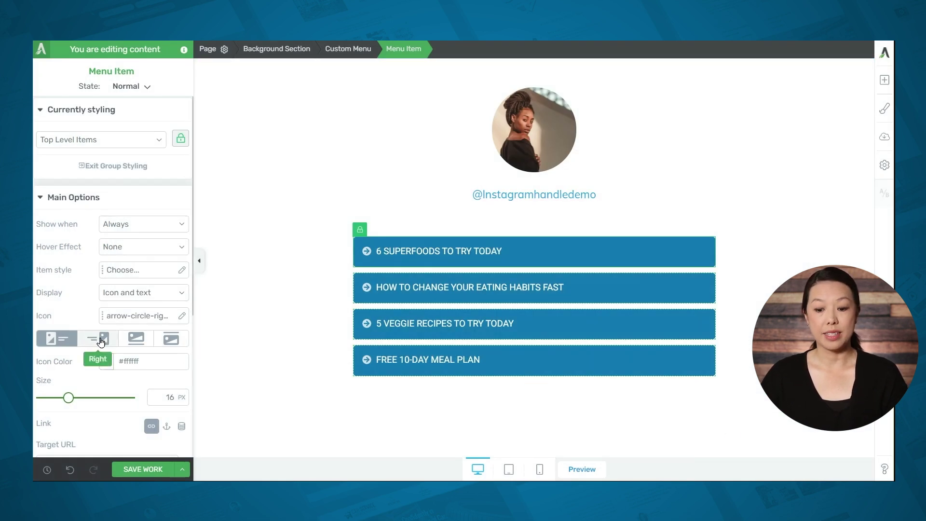
{"action": "left_click", "coordinate": [101, 342]}
{"action": "left_click", "coordinate": [136, 339]}
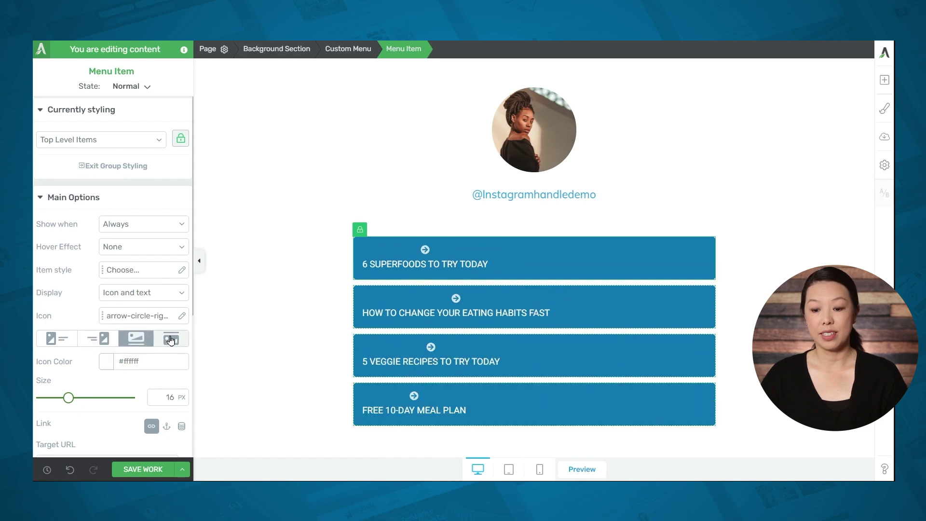
{"action": "left_click", "coordinate": [170, 341]}
{"action": "left_click", "coordinate": [64, 344]}
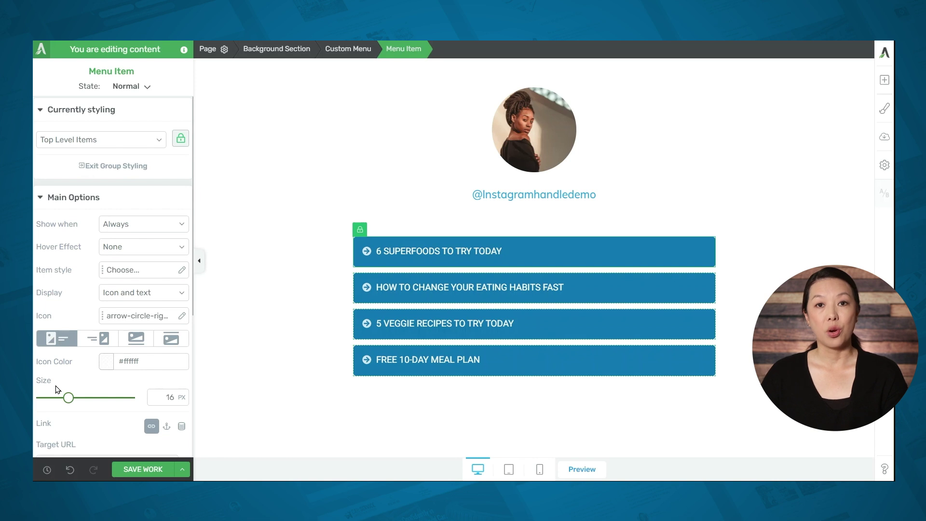
- Set the menu items' Display to Image and text
{"action": "left_click", "coordinate": [129, 293]}
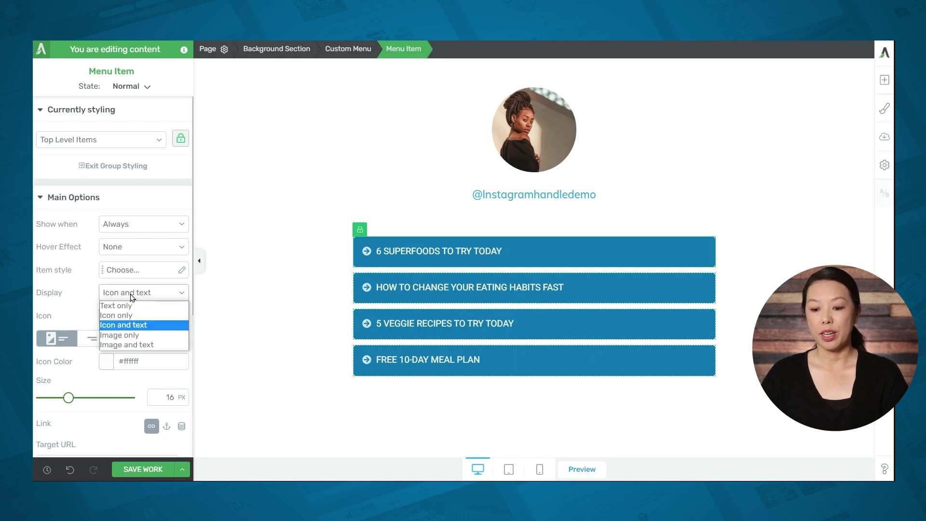
{"action": "left_click", "coordinate": [131, 345]}
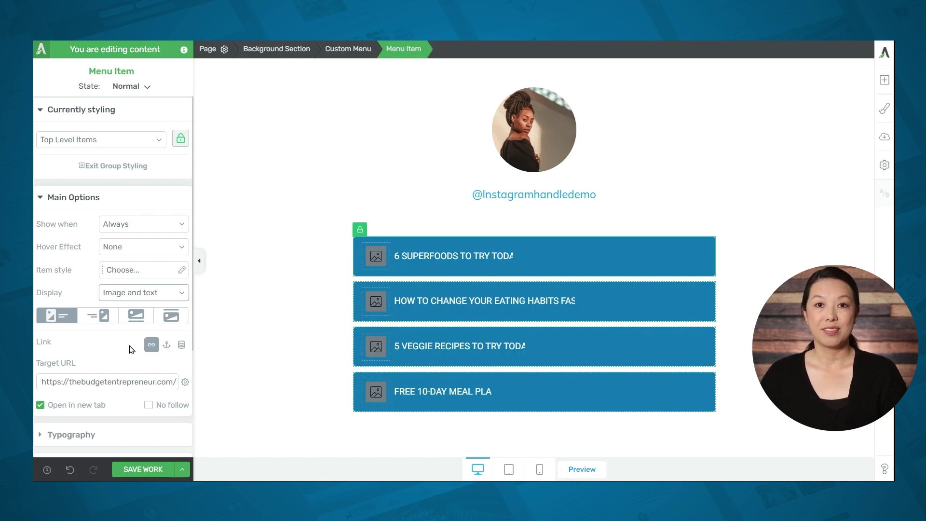
{"action": "left_click", "coordinate": [265, 296]}
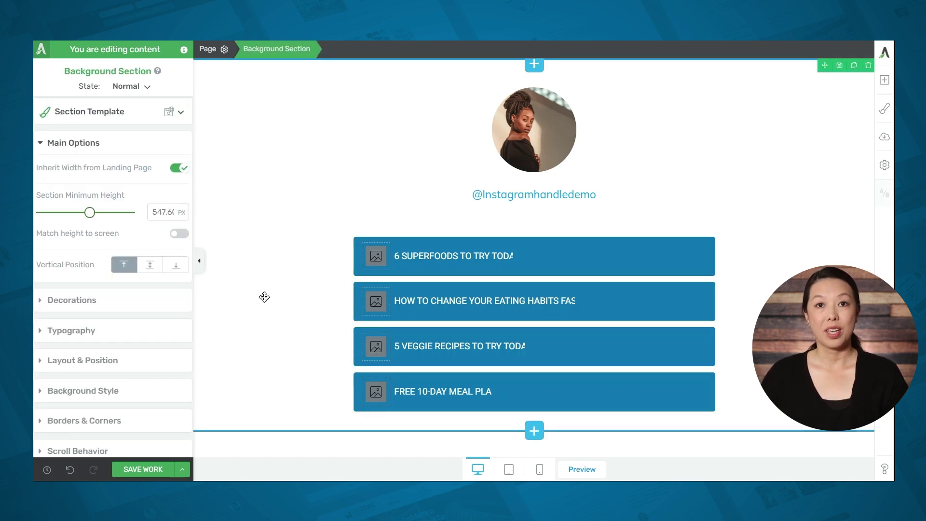
- Replace the first button's placeholder image with the salad photo from the Media Library
{"action": "left_click", "coordinate": [377, 256]}
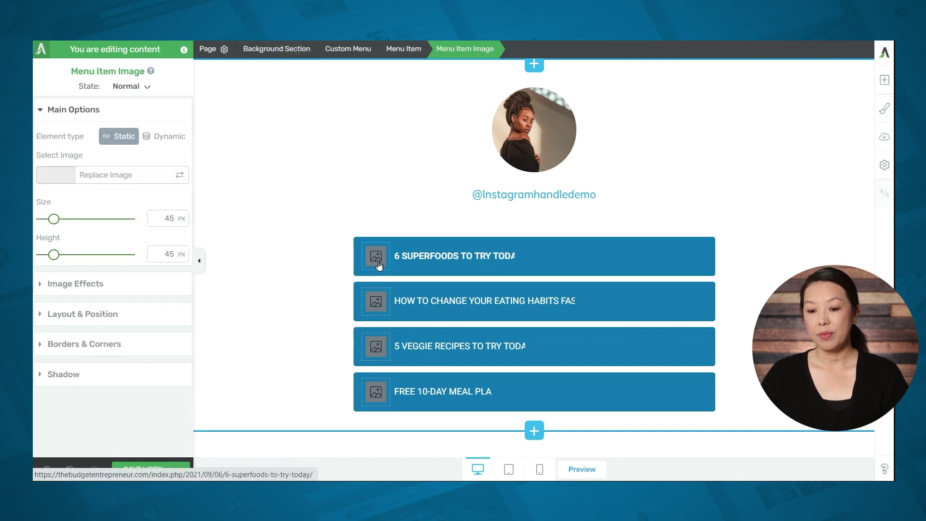
{"action": "left_click", "coordinate": [83, 182]}
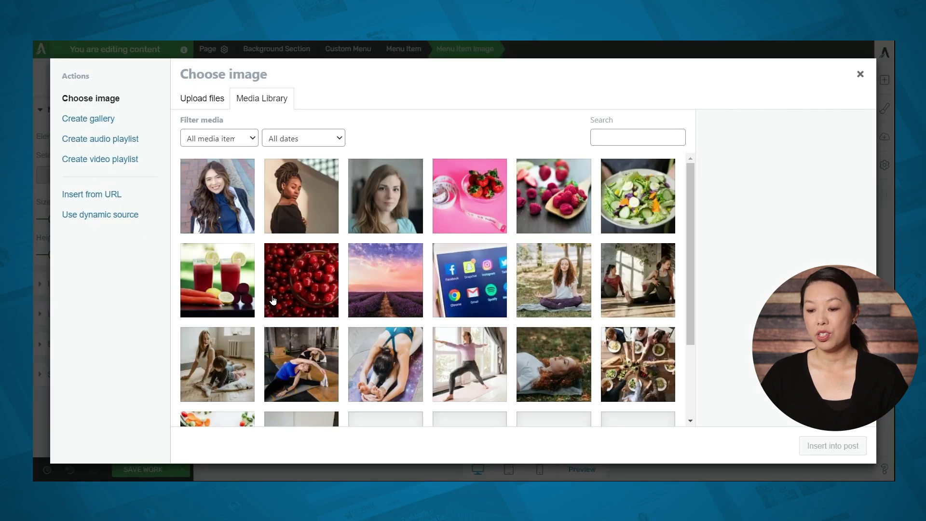
{"action": "left_click", "coordinate": [631, 205]}
{"action": "left_click", "coordinate": [828, 448]}
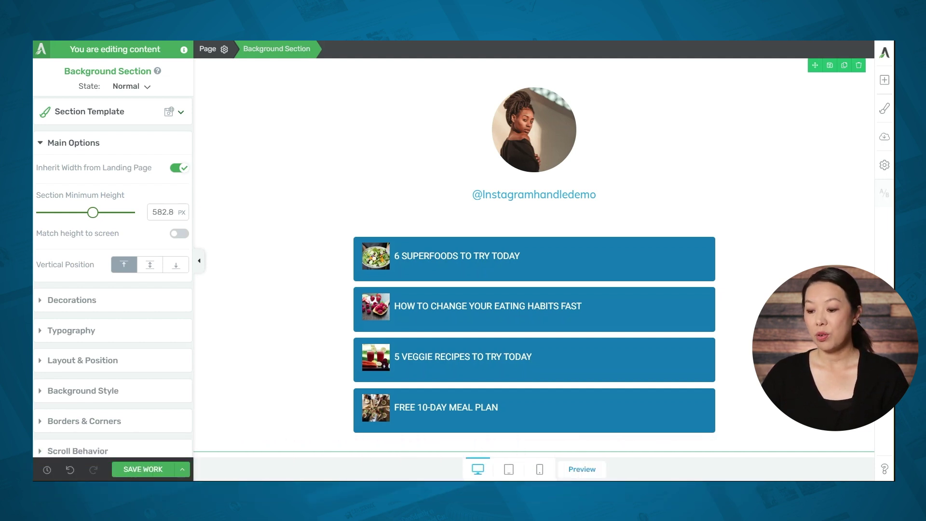
- Turn off Toggle hamburger for the Custom Menu in tablet view, then preview the mobile layout
{"action": "left_click", "coordinate": [509, 471]}
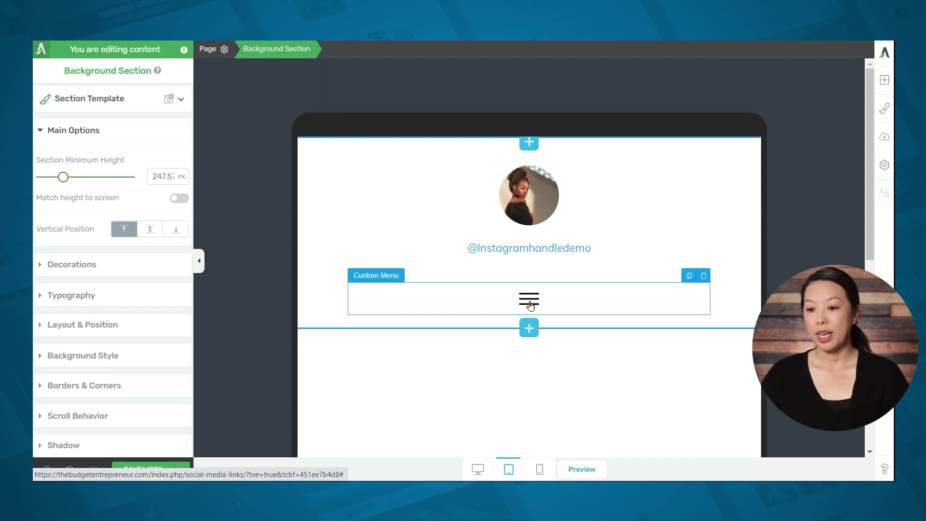
{"action": "left_click", "coordinate": [531, 306]}
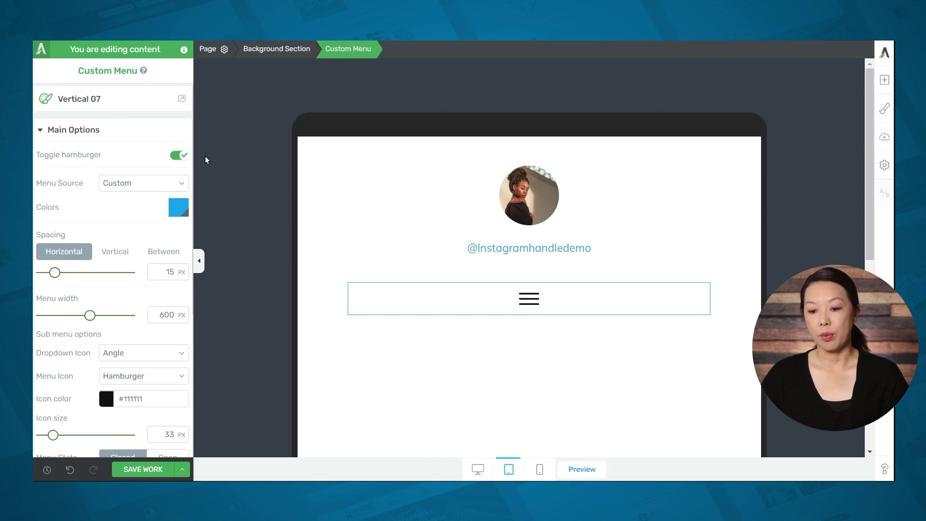
{"action": "left_click", "coordinate": [180, 155]}
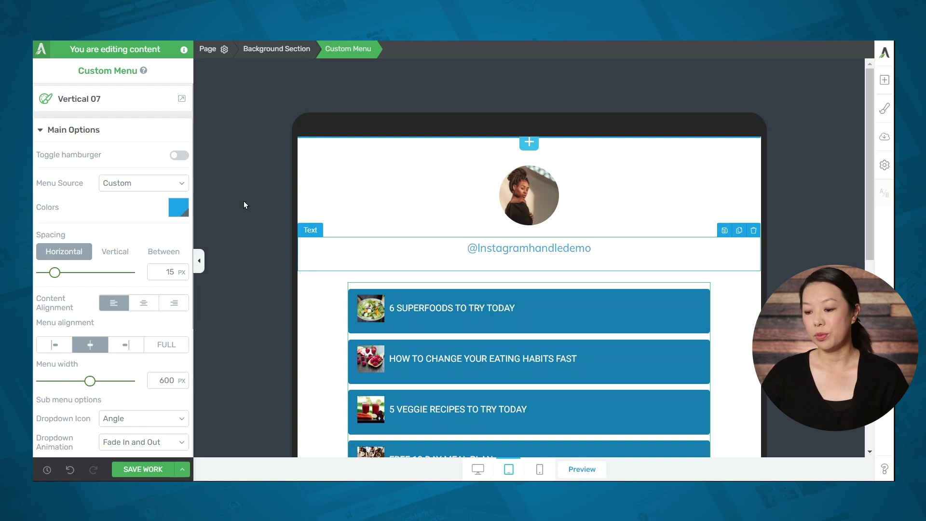
{"action": "left_click", "coordinate": [545, 478]}
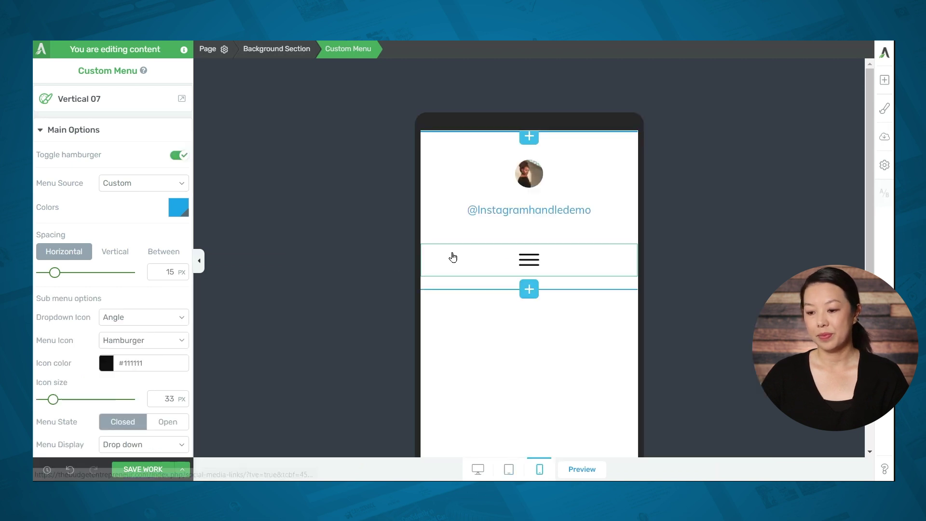